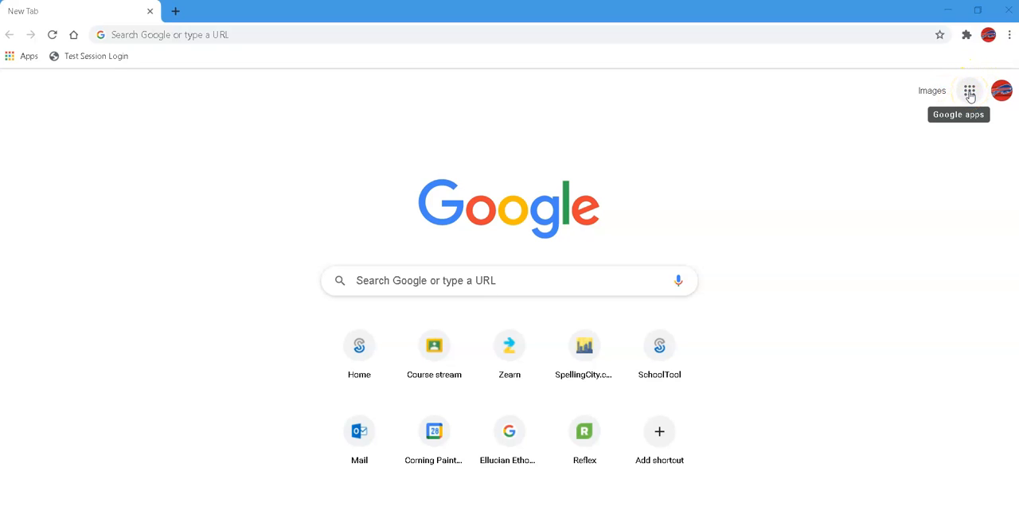
Open Google Forms from the Google apps and start a blank form
click(970, 92)
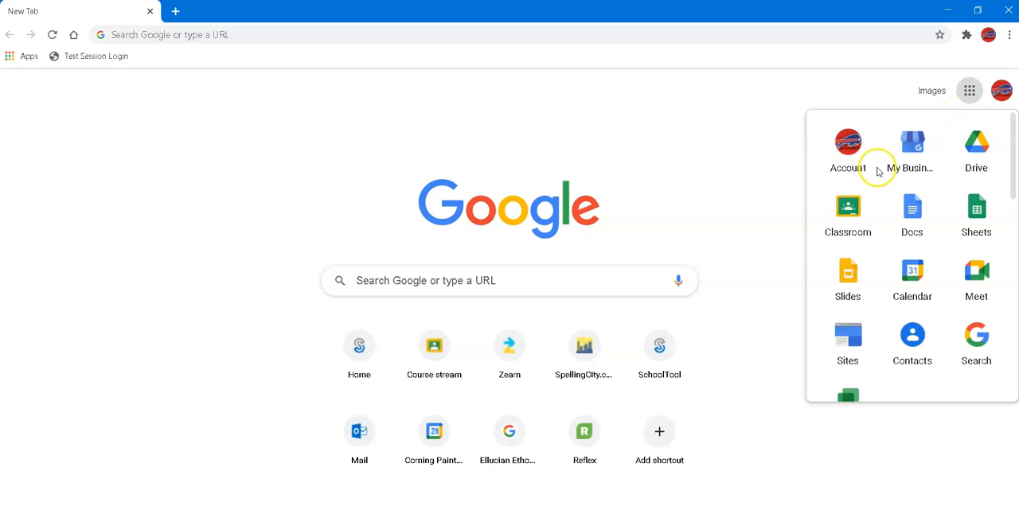
scroll(889, 219, down, 3)
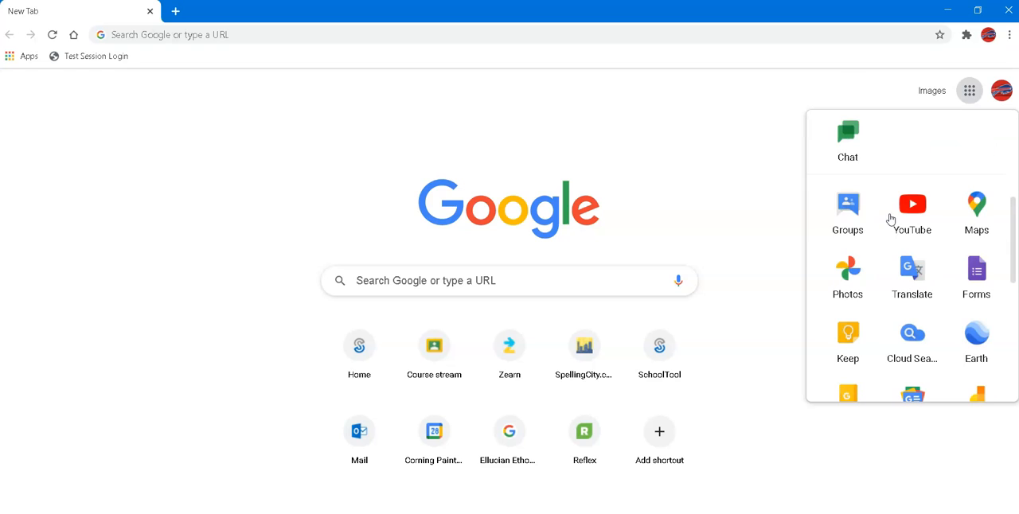
click(979, 283)
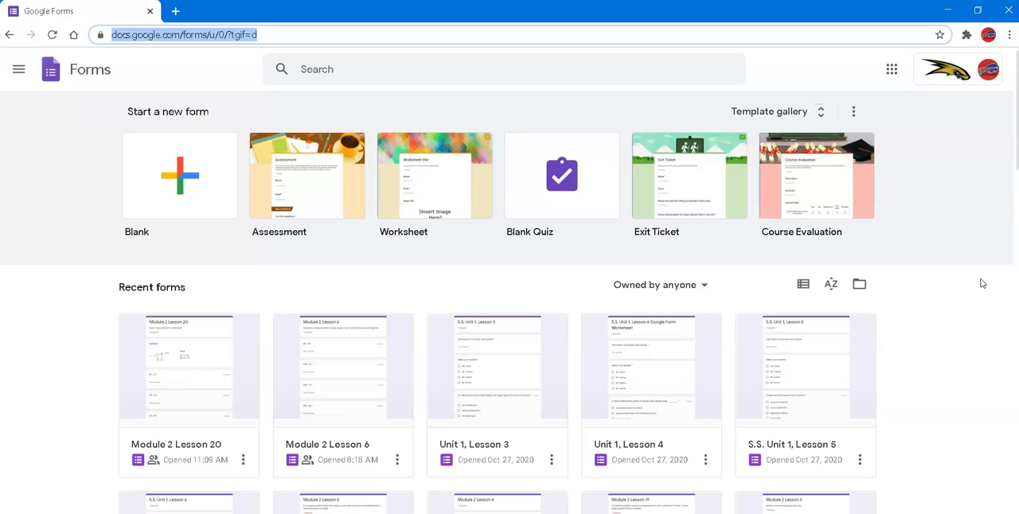
click(184, 188)
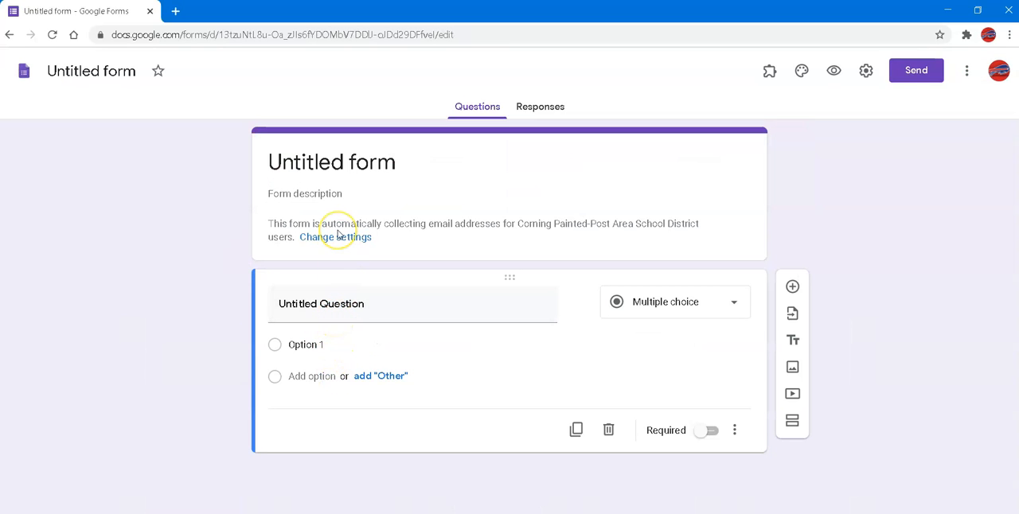
Rename the untitled form "Template" and apply the same name as the form's heading
click(122, 78)
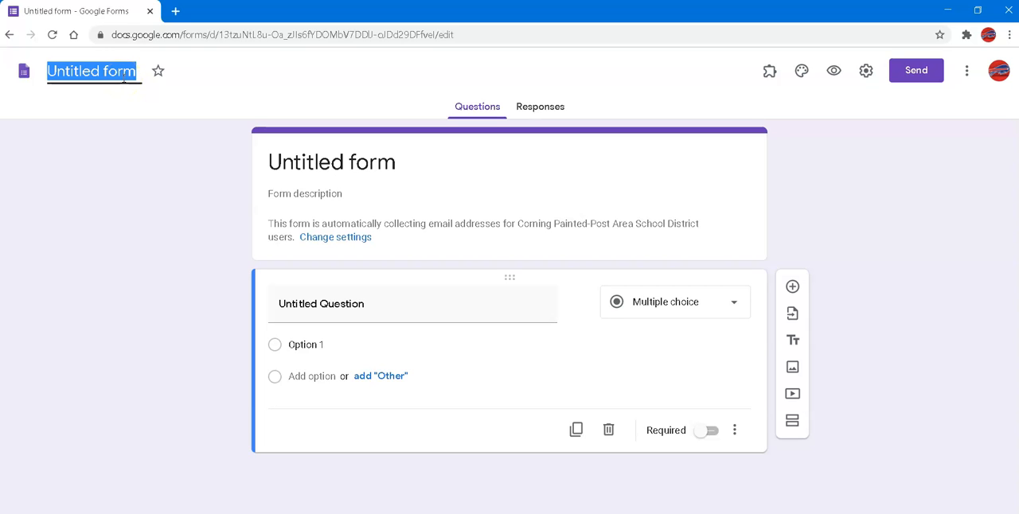
text(Te)
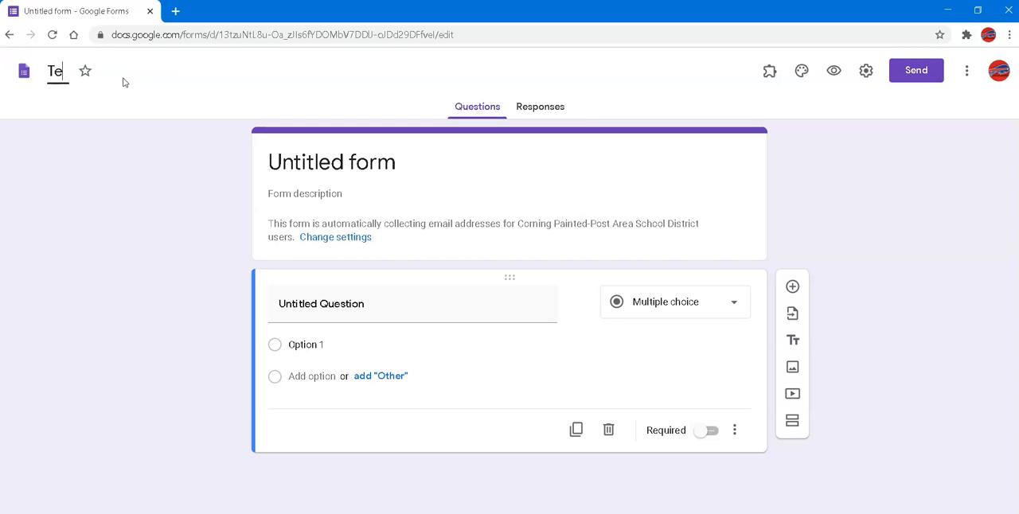
text(mplate)
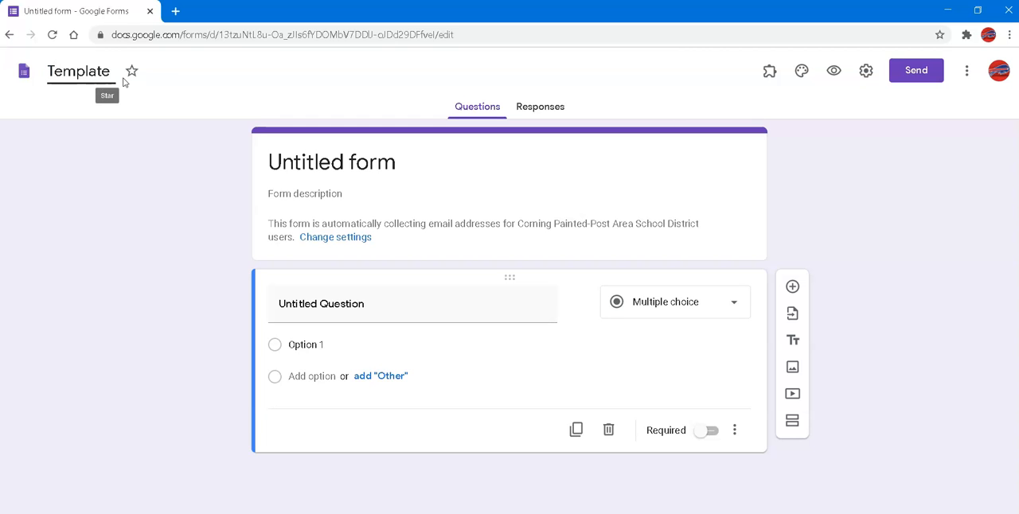
click(456, 219)
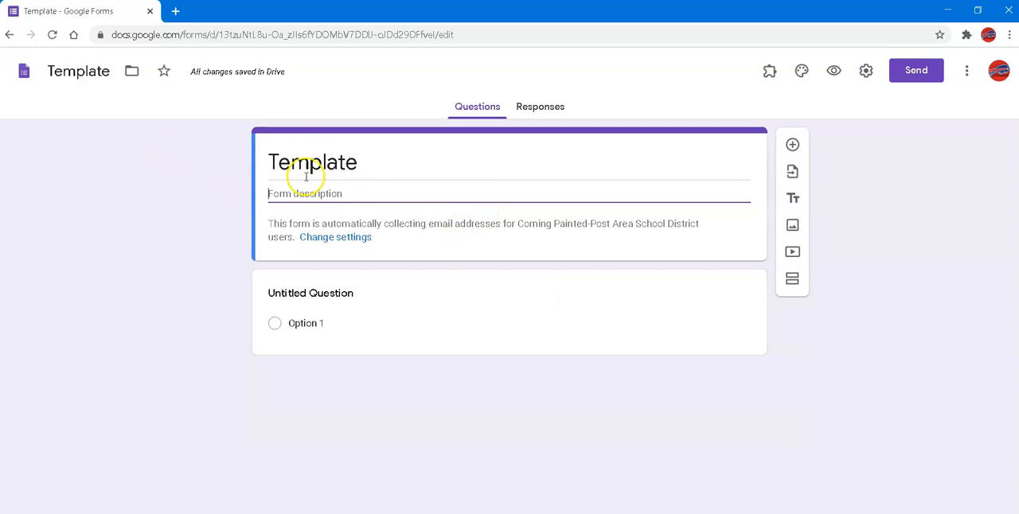
Allow respondents to edit after submitting in the form's general settings
click(868, 76)
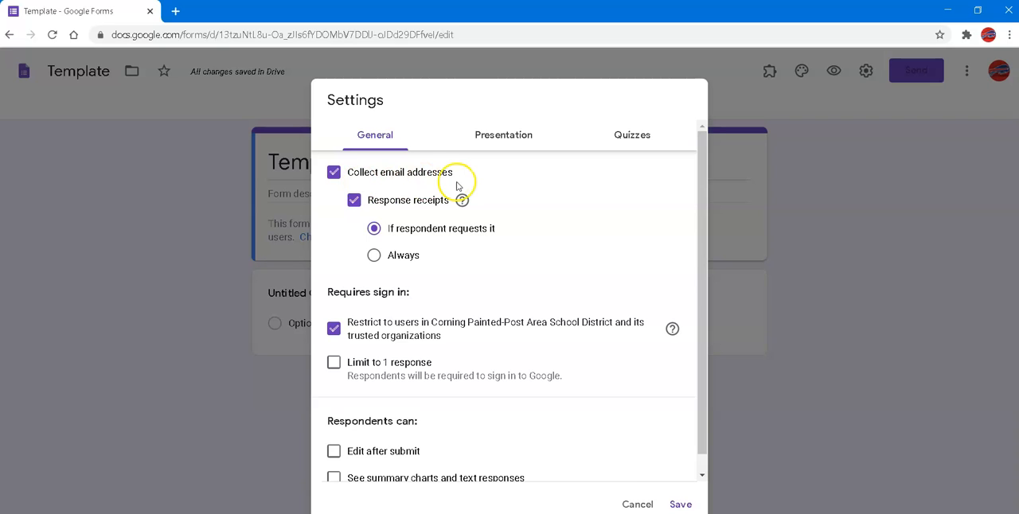
scroll(545, 316, down, 1)
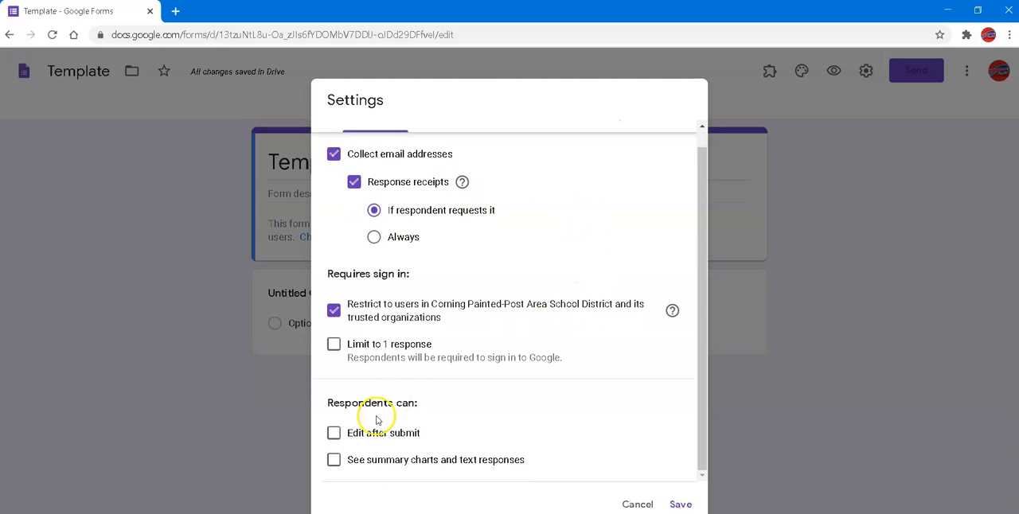
click(334, 434)
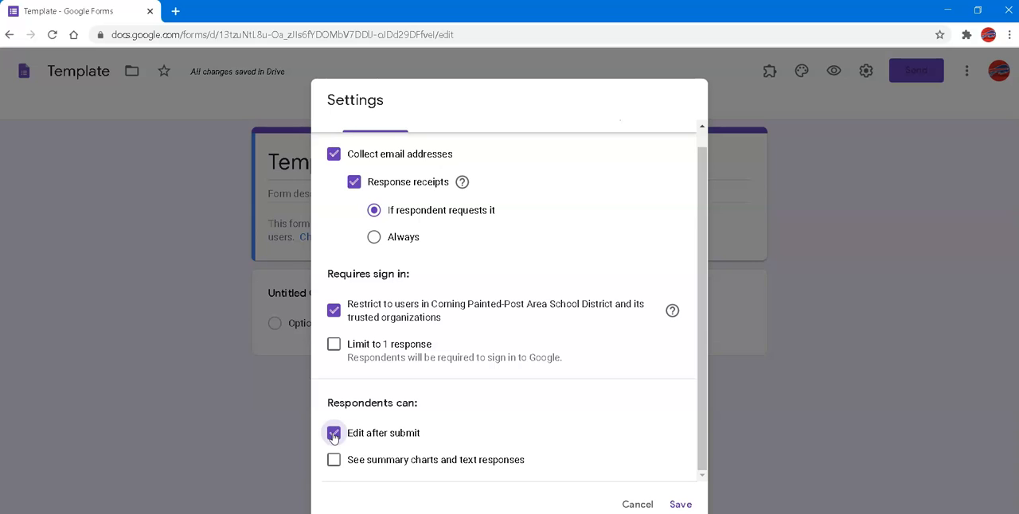
Make the form a quiz, keep correct answers visible to respondents, and save the settings
scroll(587, 378, up, 1)
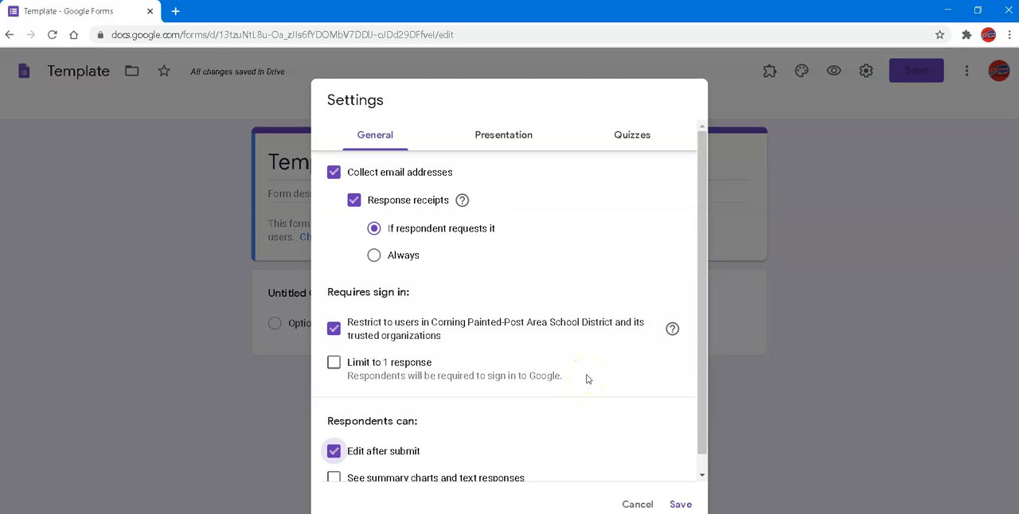
click(624, 141)
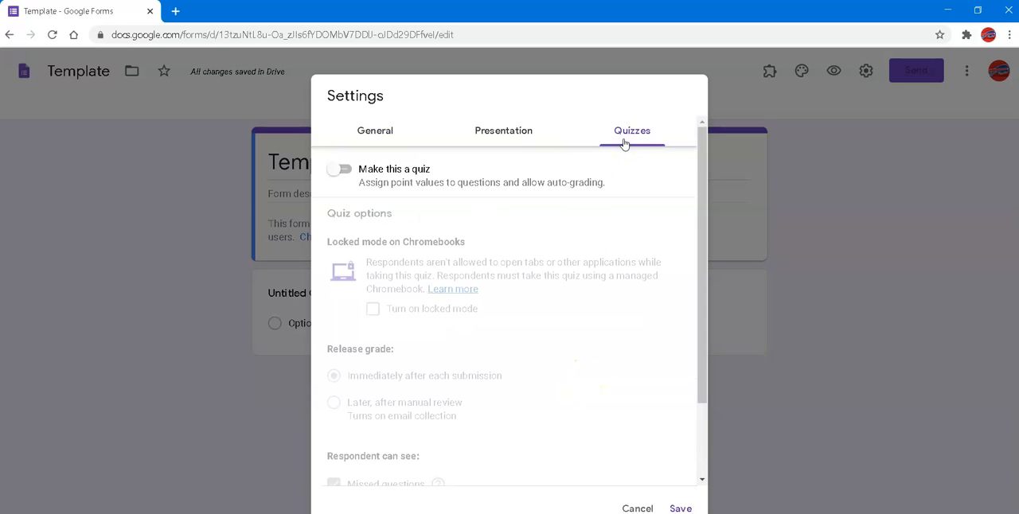
click(342, 169)
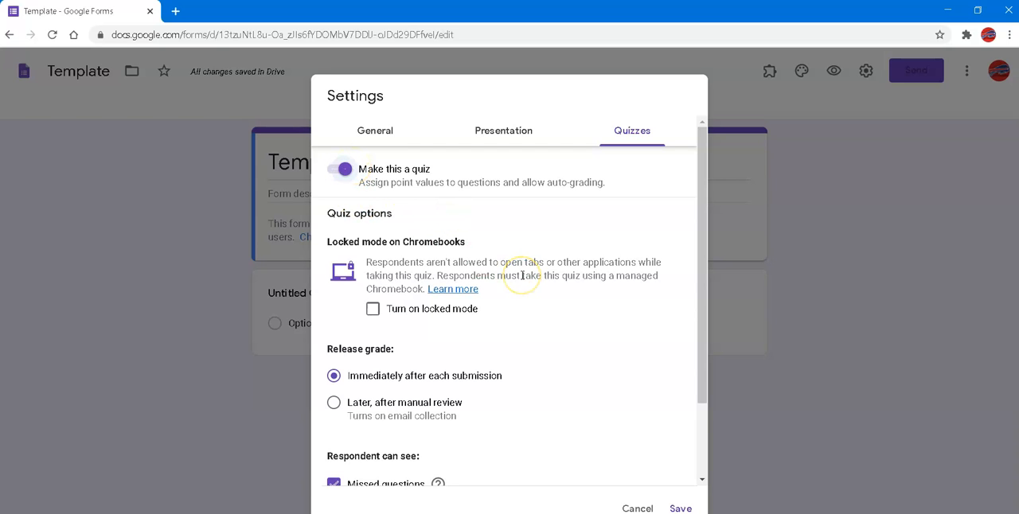
scroll(521, 276, down, 2)
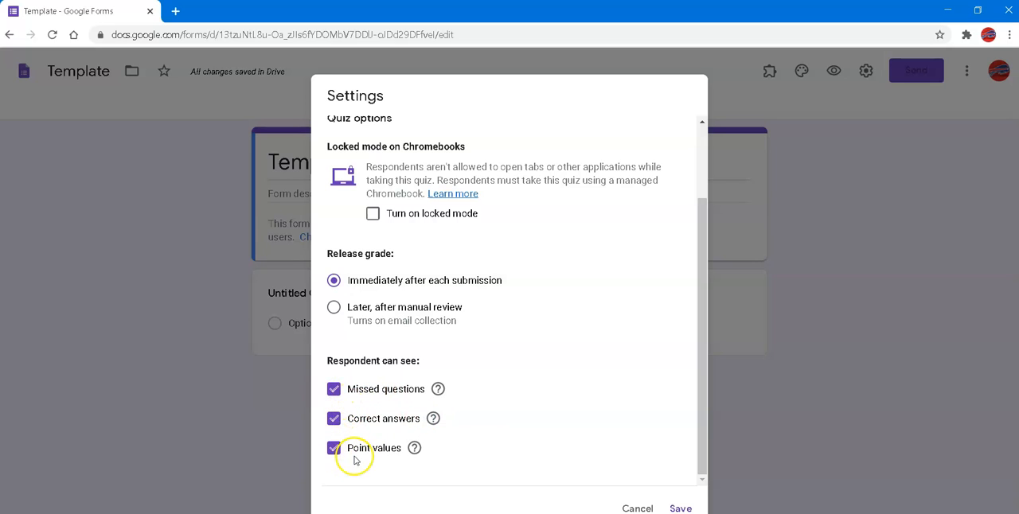
click(333, 420)
click(334, 419)
scroll(621, 330, up, 2)
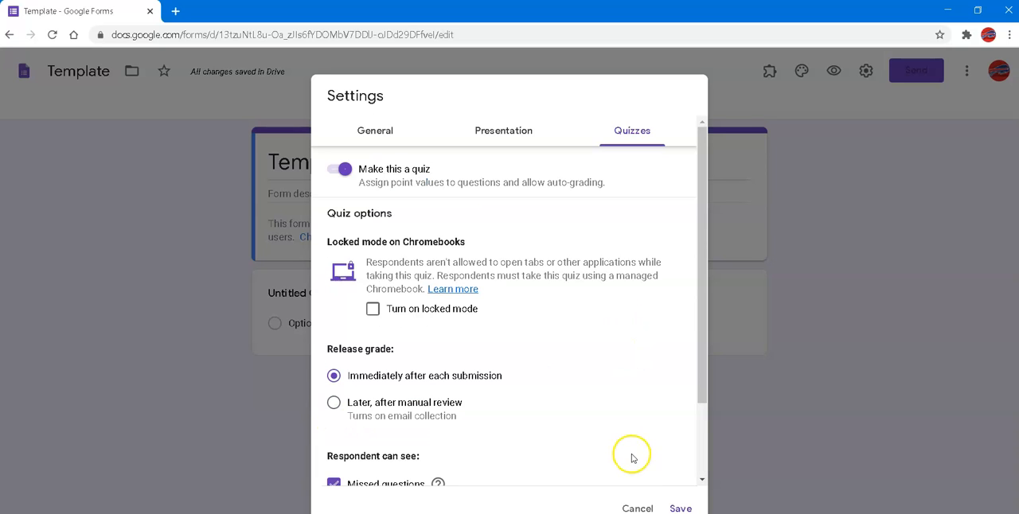
click(681, 508)
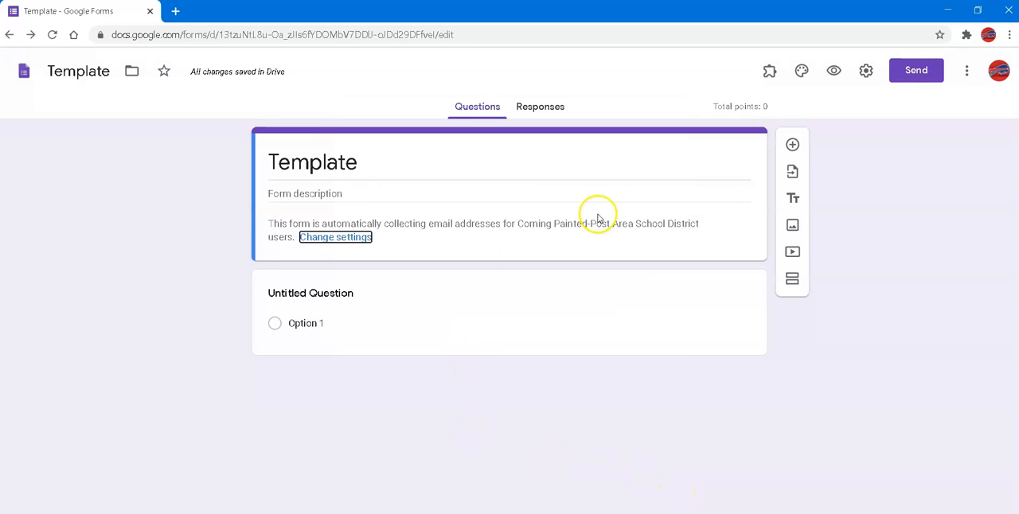
Enter "What is your favorite letter?" as the text of the first question
click(333, 291)
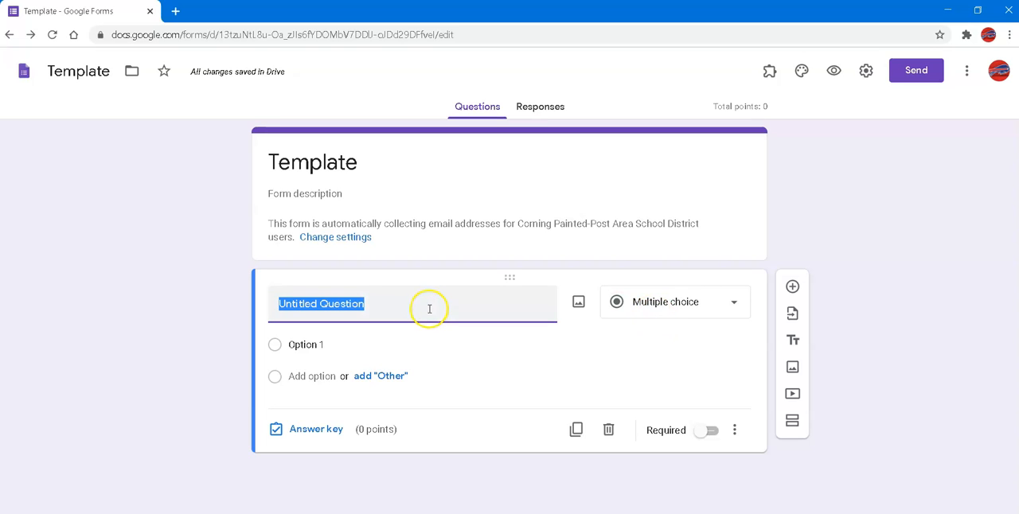
text(Wha)
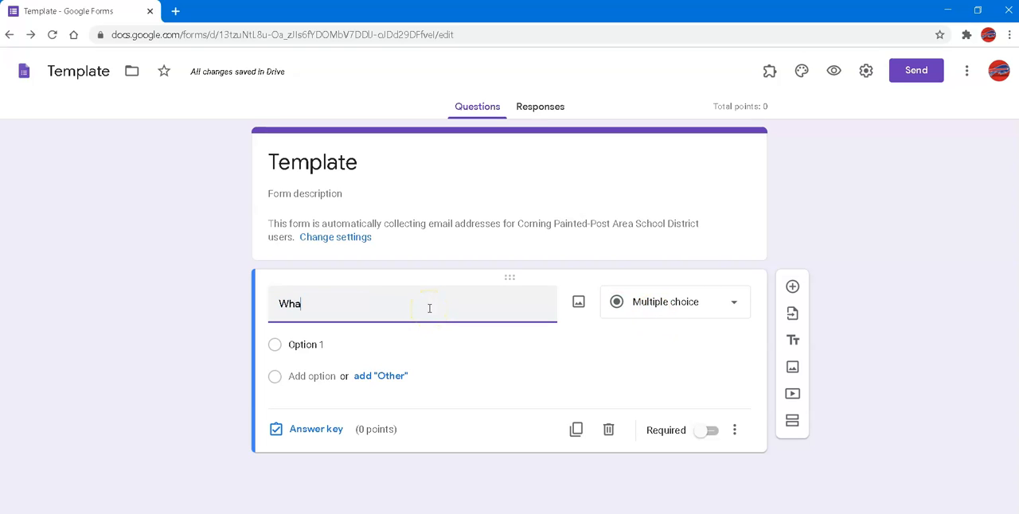
text(t is your favorite letter?)
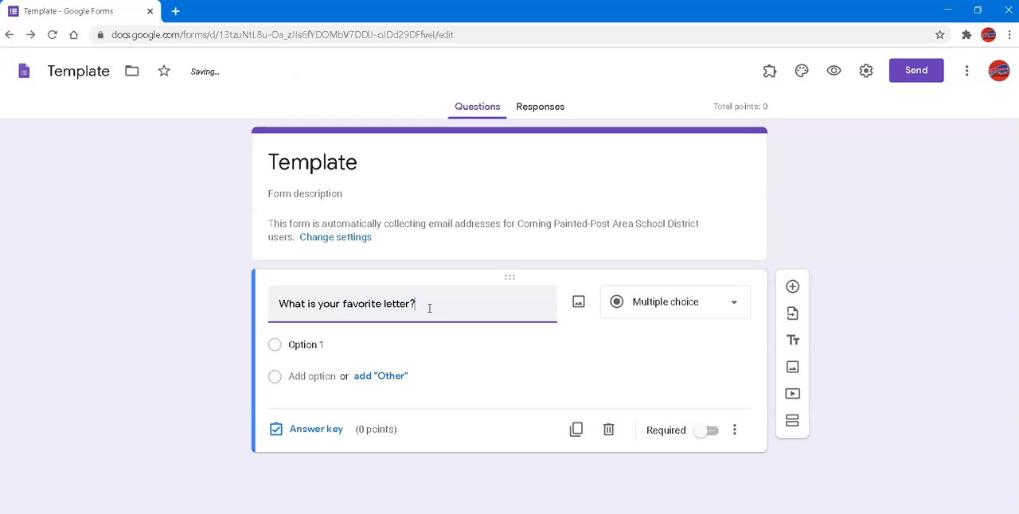
Give the favorite letter question four answer options: A, B, G and Z
click(298, 348)
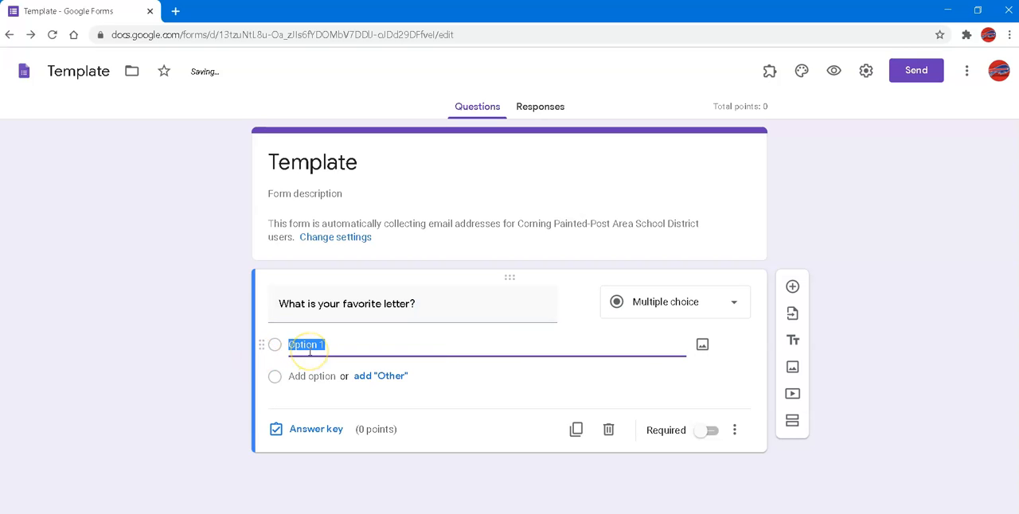
text(A)
click(313, 403)
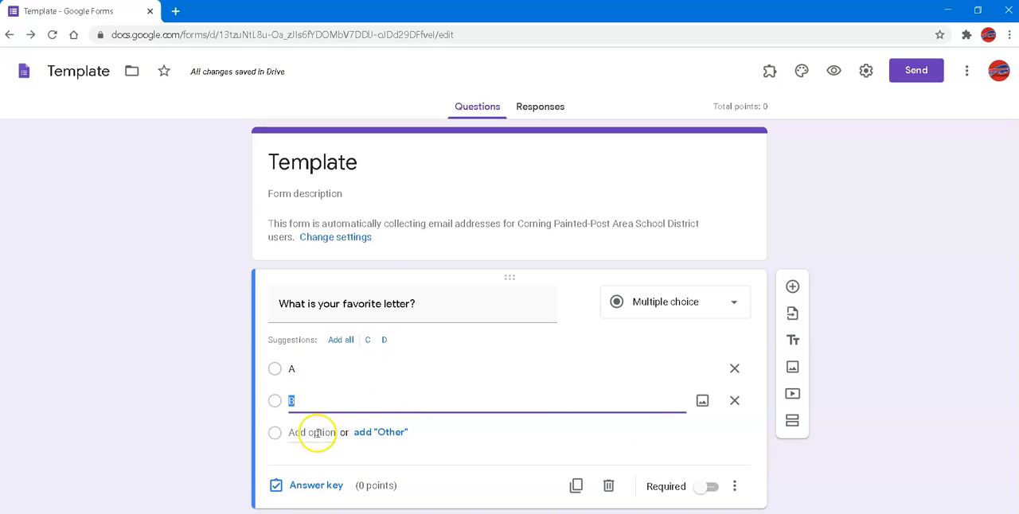
click(316, 433)
text(C)
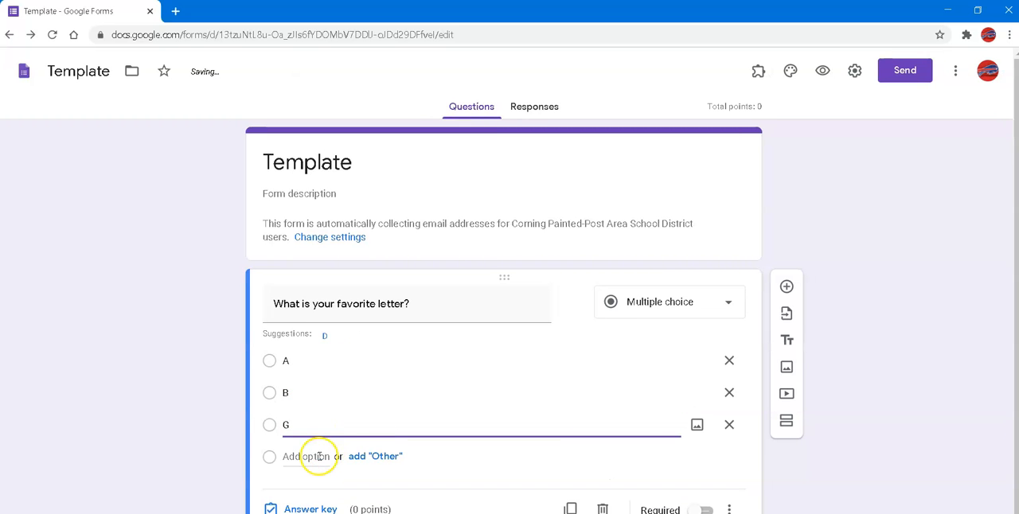
click(318, 457)
text(Z)
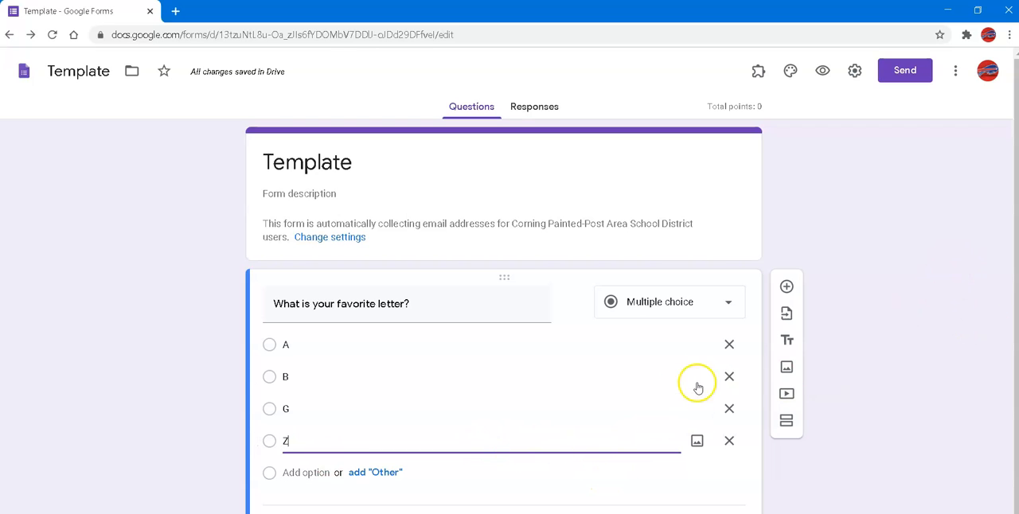
Make the favorite letter question required and set its answer key to G, worth 10 points
scroll(1006, 306, down, 1)
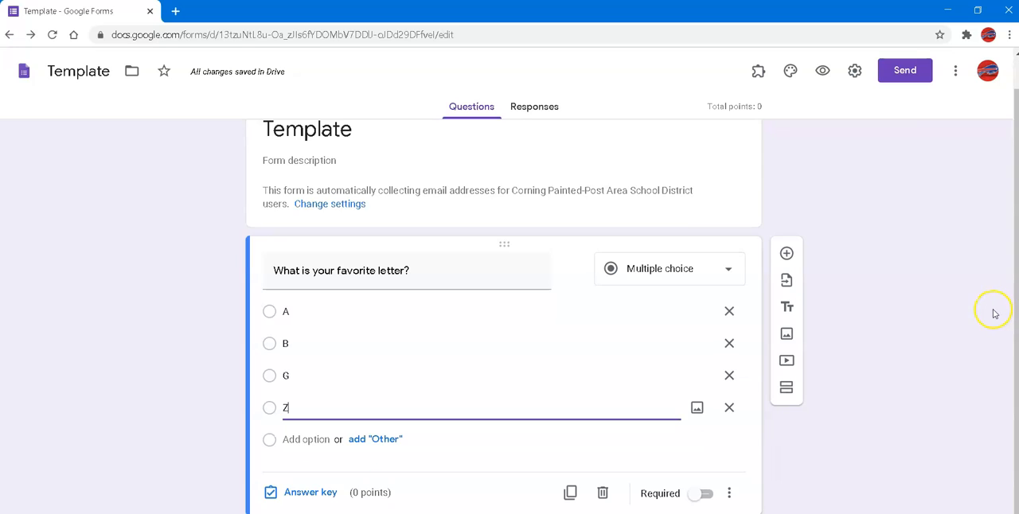
click(706, 494)
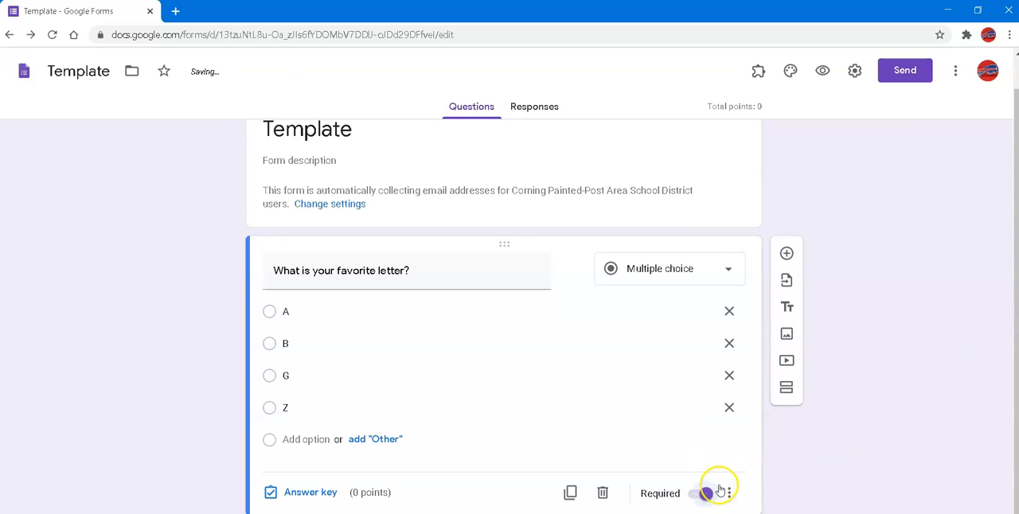
click(311, 494)
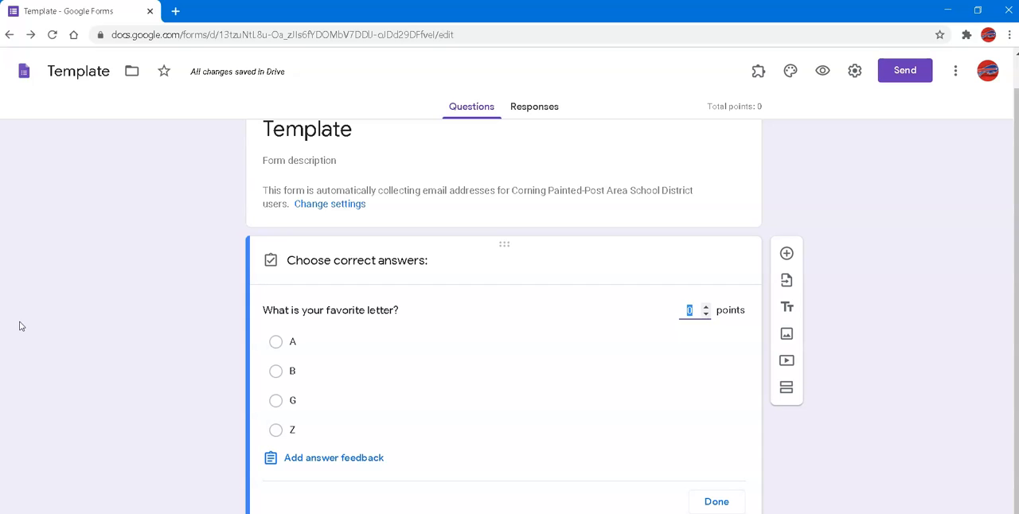
text(10)
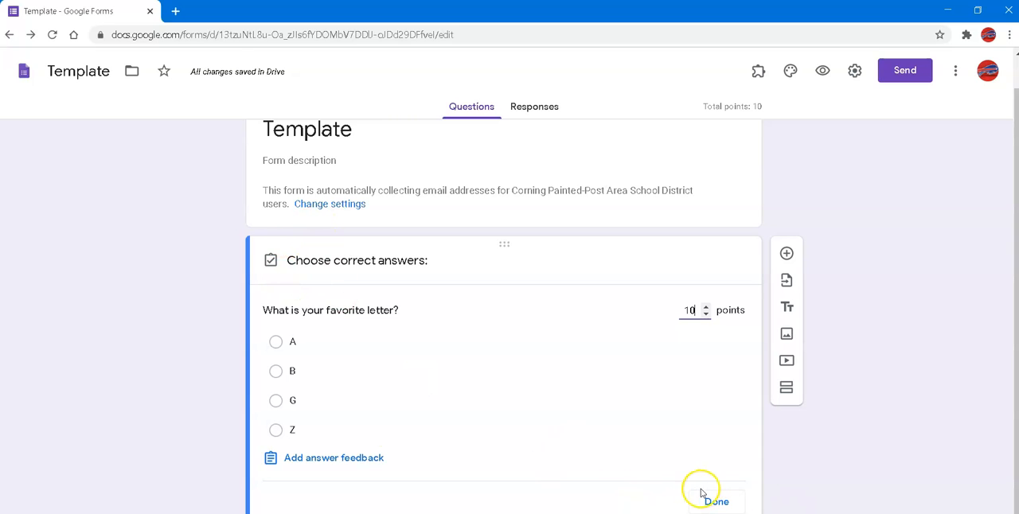
click(277, 408)
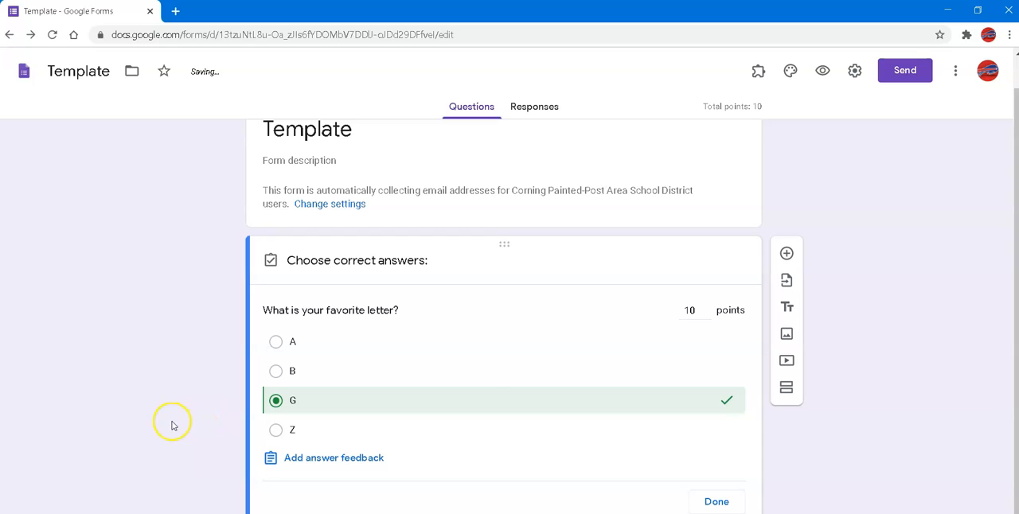
click(716, 501)
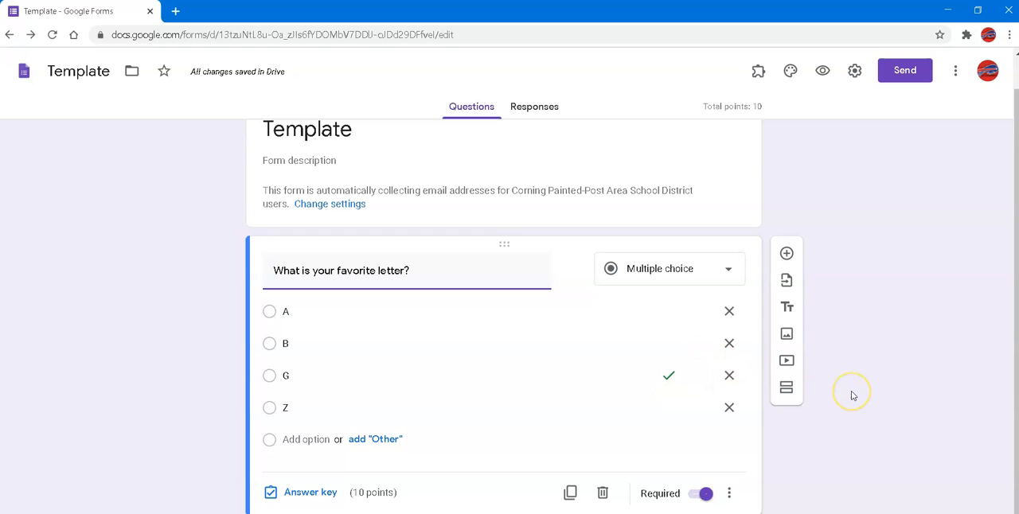
Add a second question below the favorite letter question and set its type to Short answer
click(786, 255)
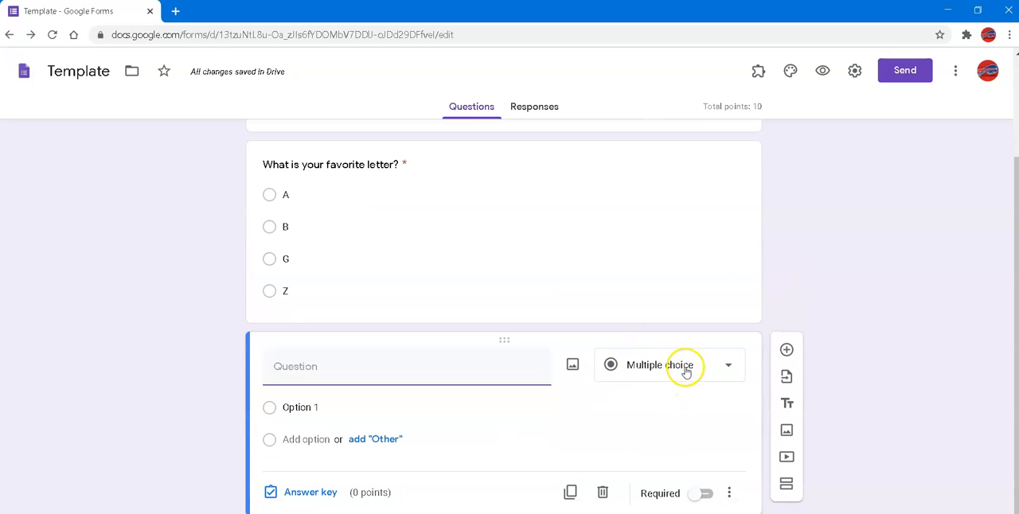
click(682, 366)
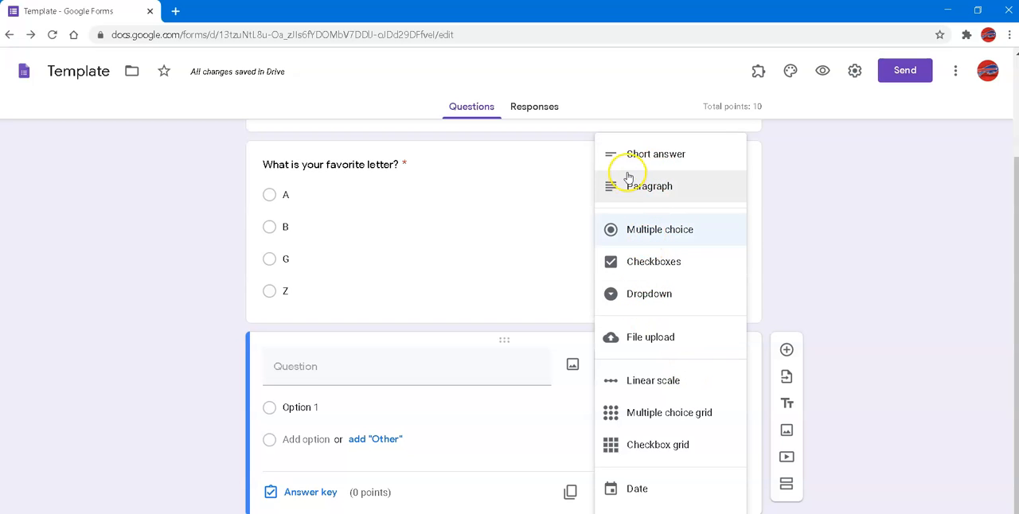
click(653, 162)
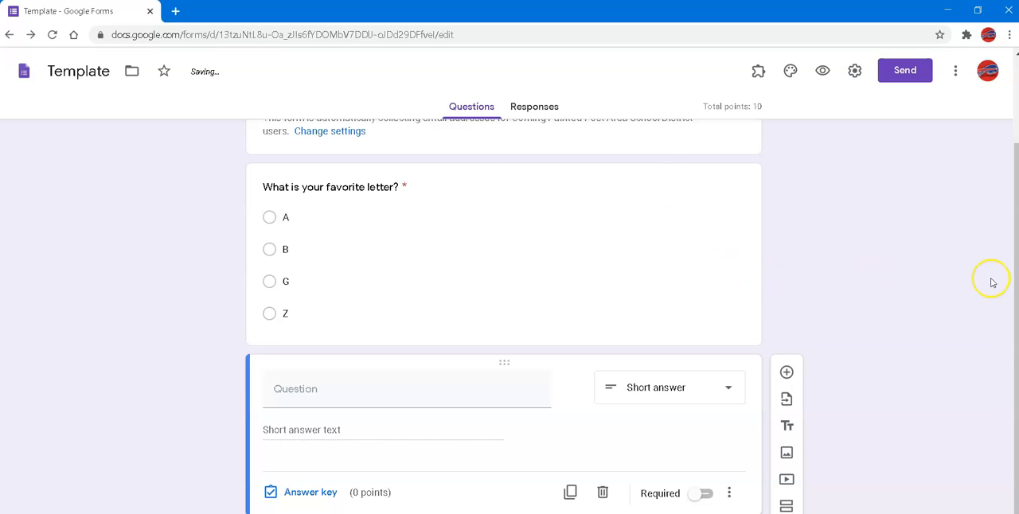
Enter "What is you name." as the short-answer question's text and make the question required
click(392, 398)
text(What is you name)
click(406, 386)
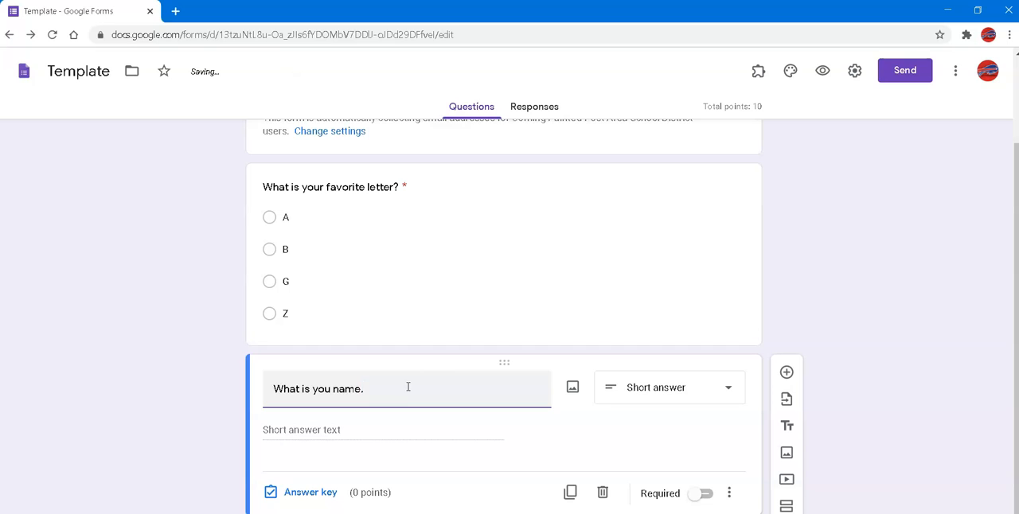
click(703, 495)
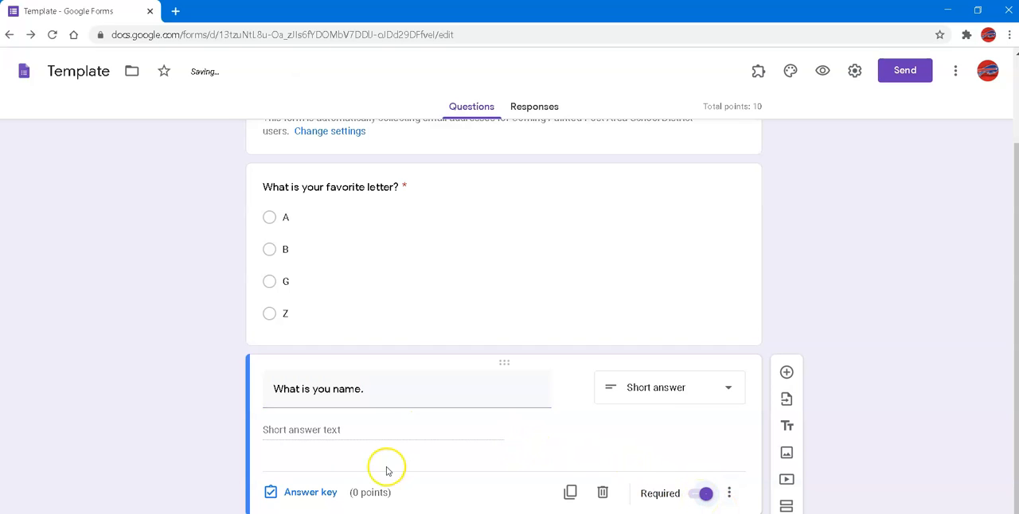
Make the name question worth 10 points and enter the person's surname with the title "Mr." as its first correct answer
click(308, 492)
text(10)
scroll(600, 398, down, 1)
click(336, 389)
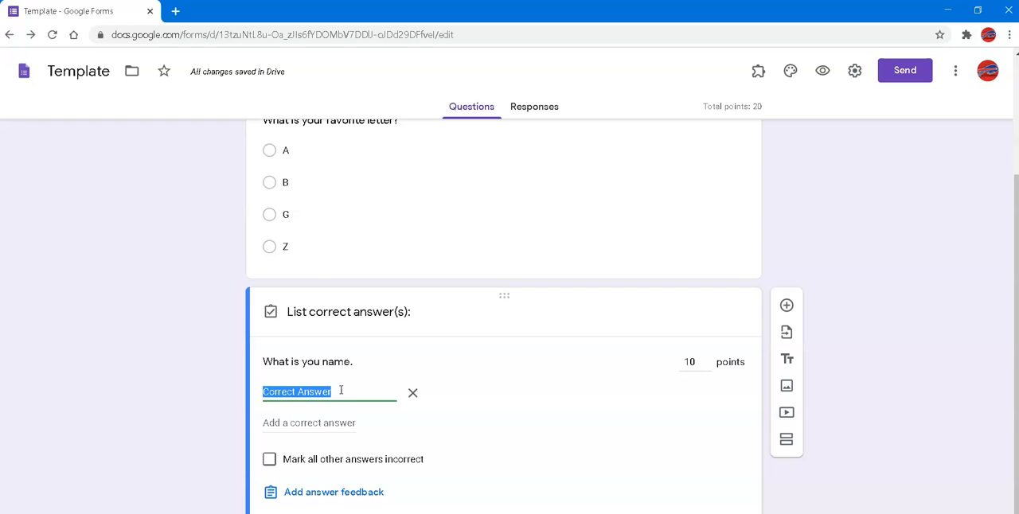
text(Mr. Graves)
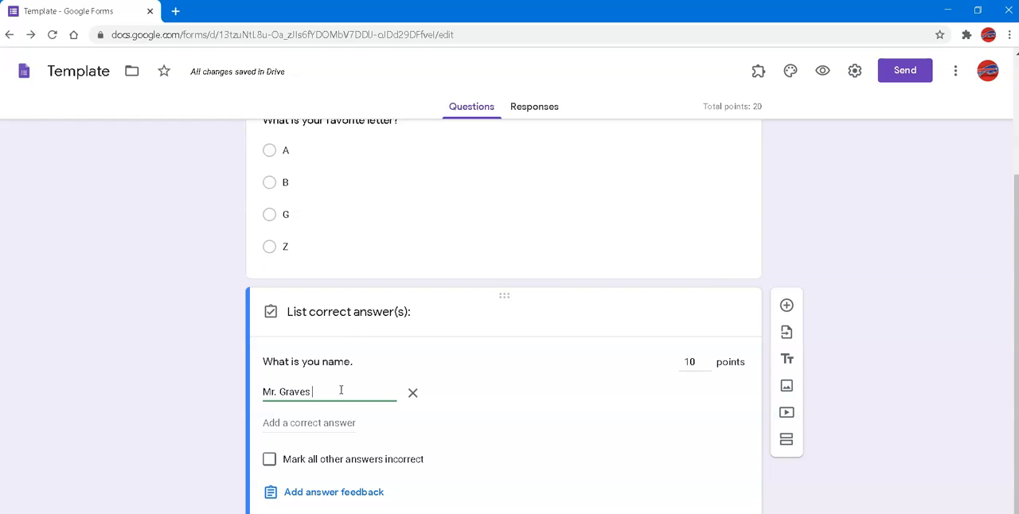
Add two more accepted spellings of the name: one without the space after "Mr." and one without the period
click(270, 424)
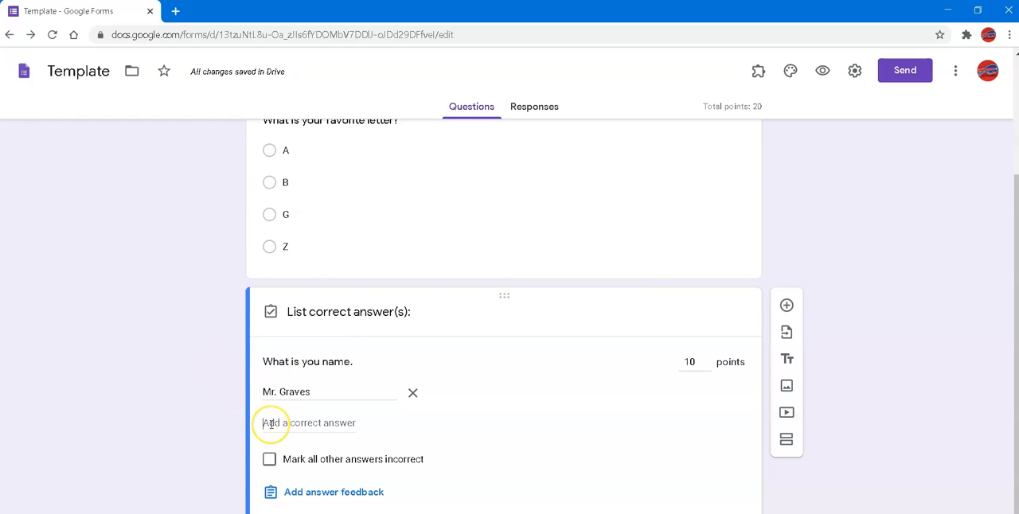
text(Mr)
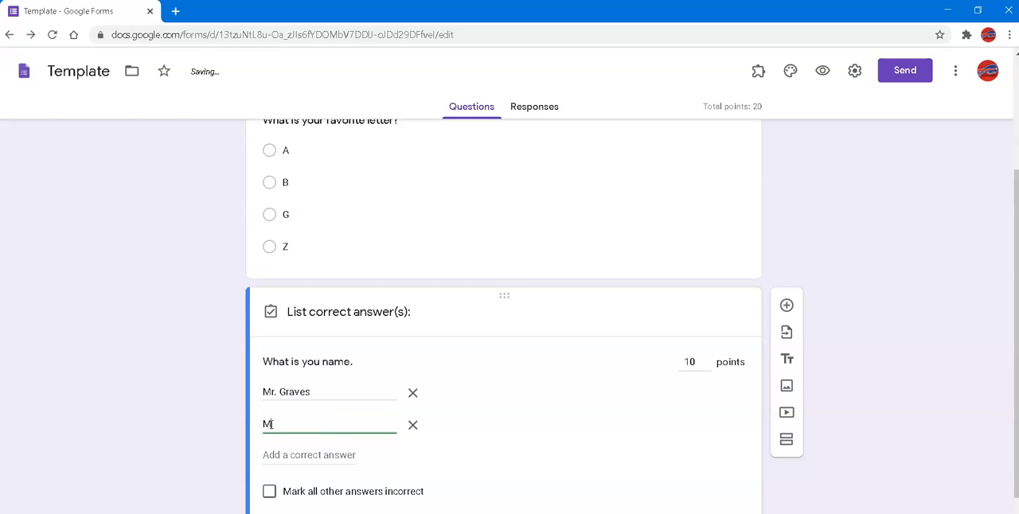
text(. Grav)
click(269, 424)
key(BackSpace)
click(280, 454)
text(Mr Graves)
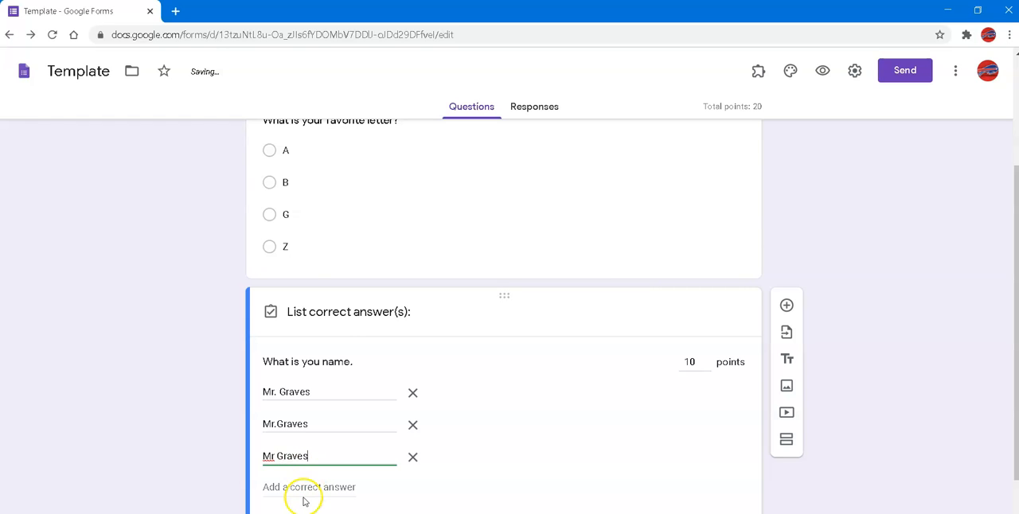
Add a fourth accepted spelling of the name with "Mister" written out and finish the answer key
click(304, 488)
text(M)
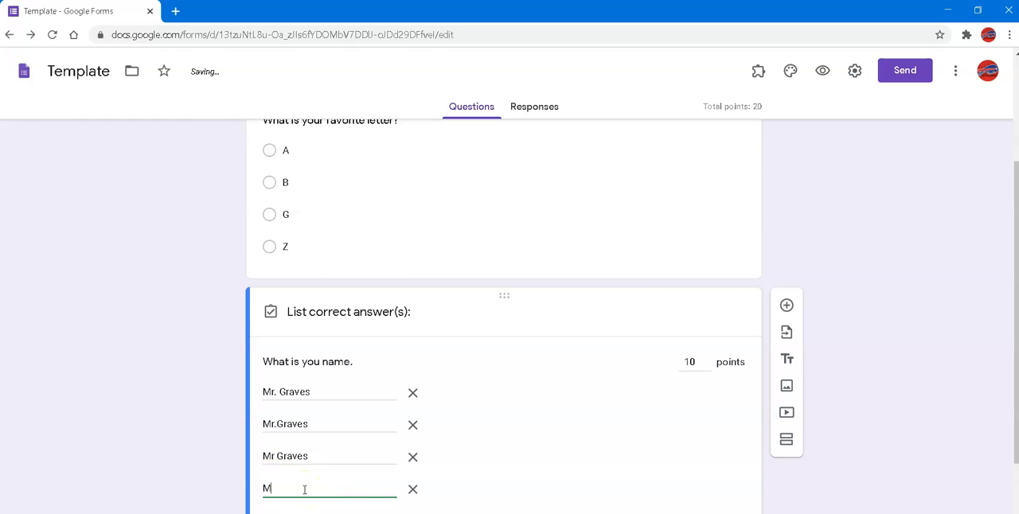
text(ister Graves)
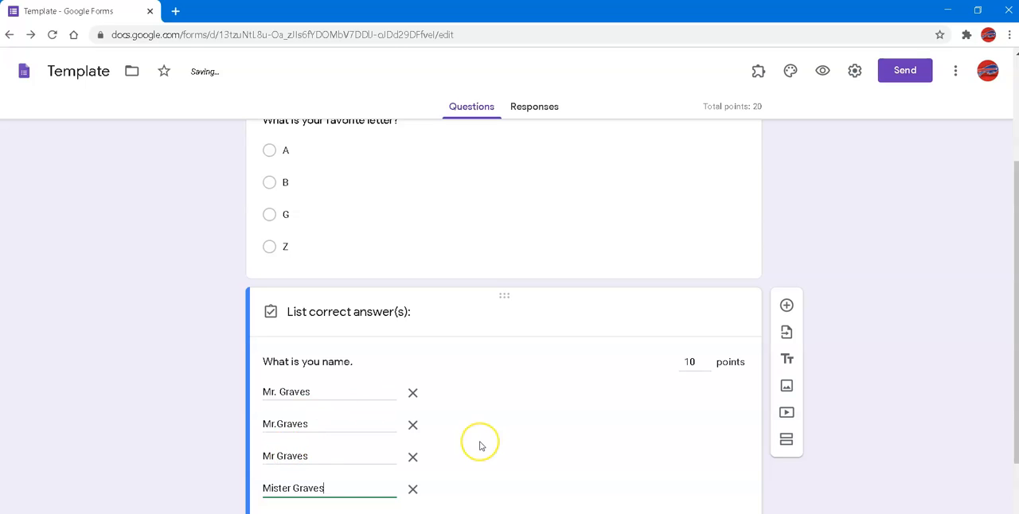
scroll(480, 441, down, 2)
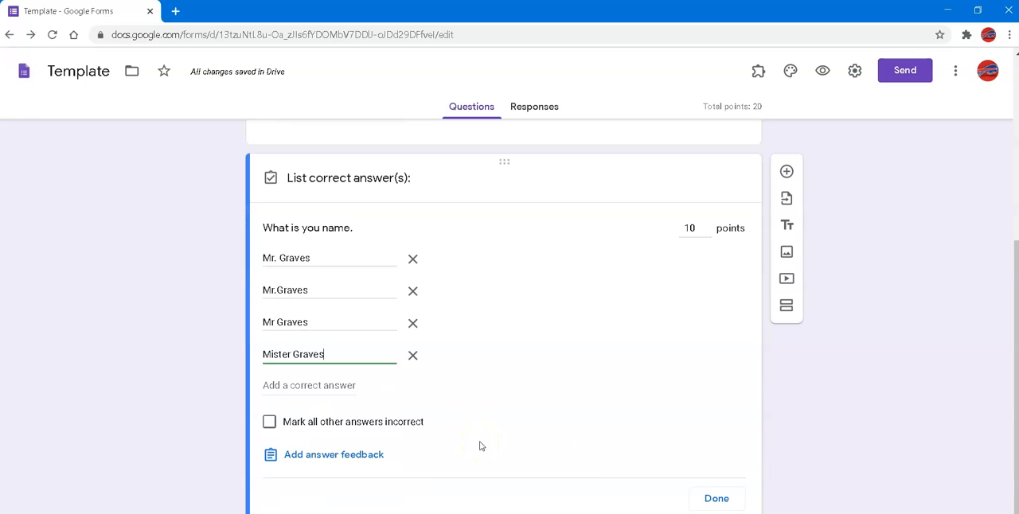
click(715, 497)
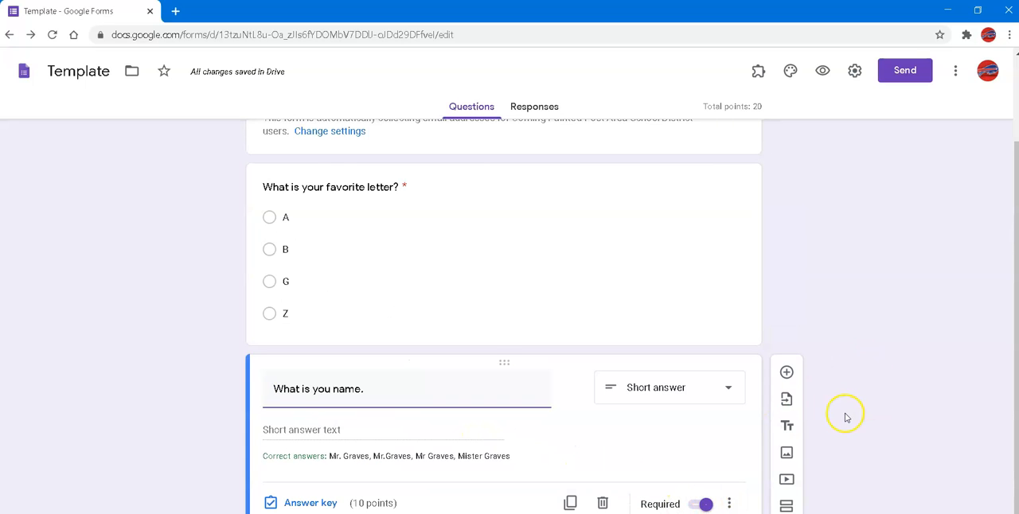
Add a third question below the name question and set its type to Short answer
click(786, 361)
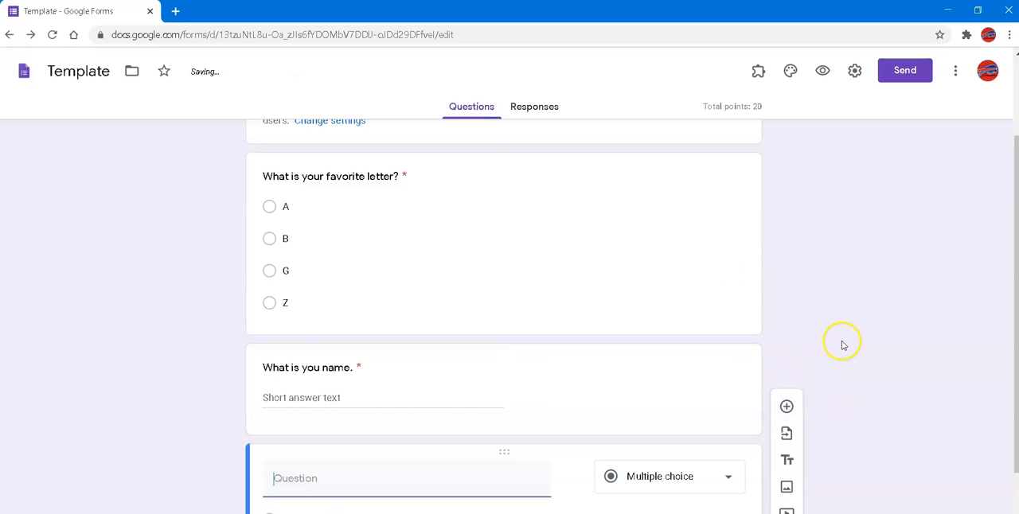
click(675, 365)
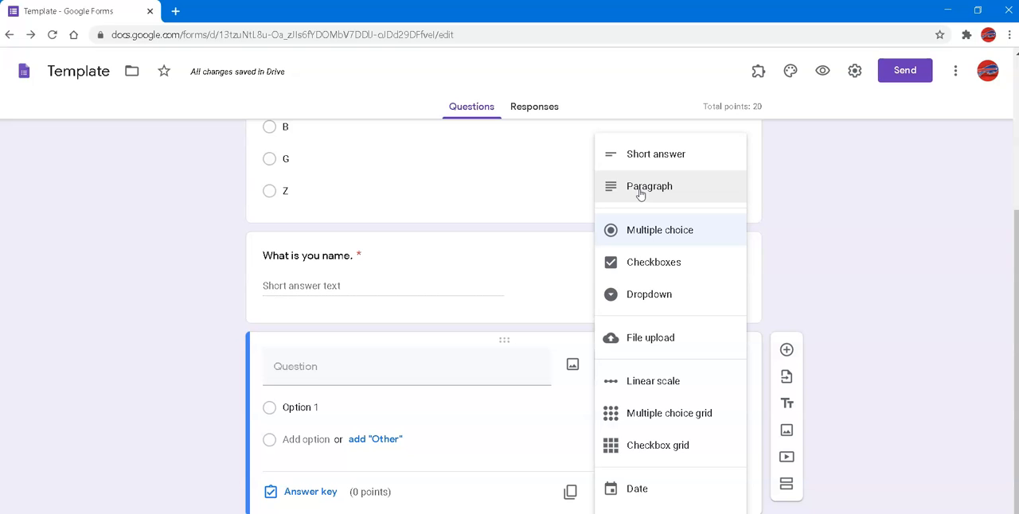
click(669, 189)
click(628, 159)
Enter "8 x 2=______" as the third question's text
click(375, 396)
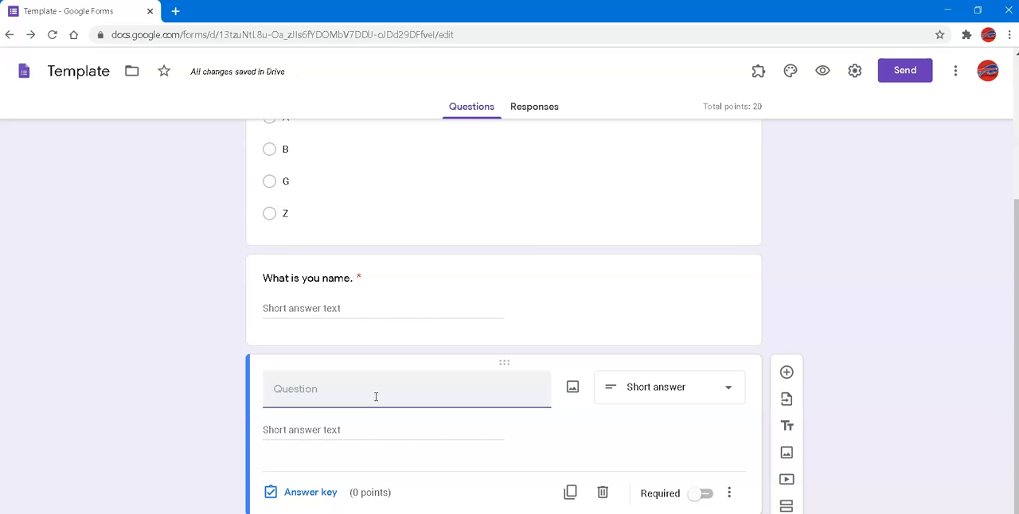
text(8 x 2)
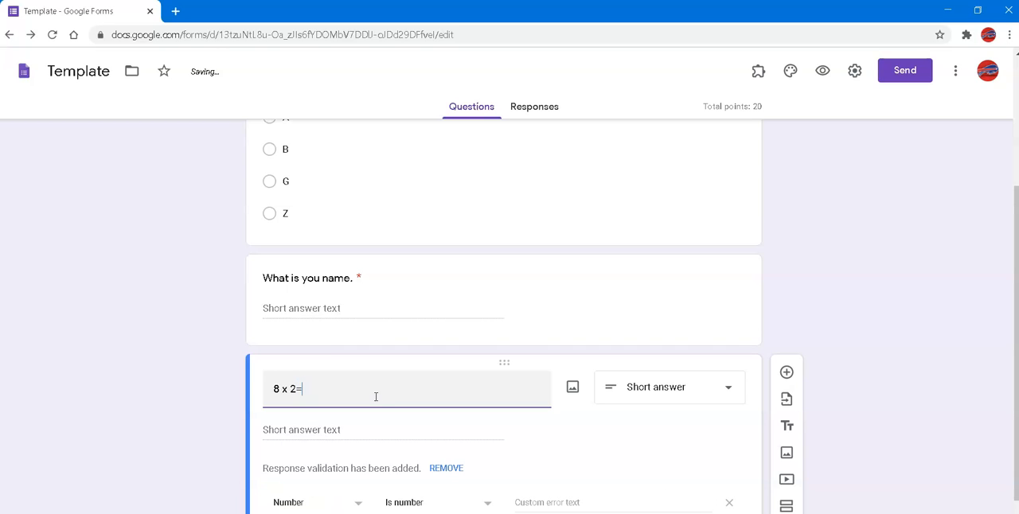
text(=______)
scroll(477, 458, down, 1)
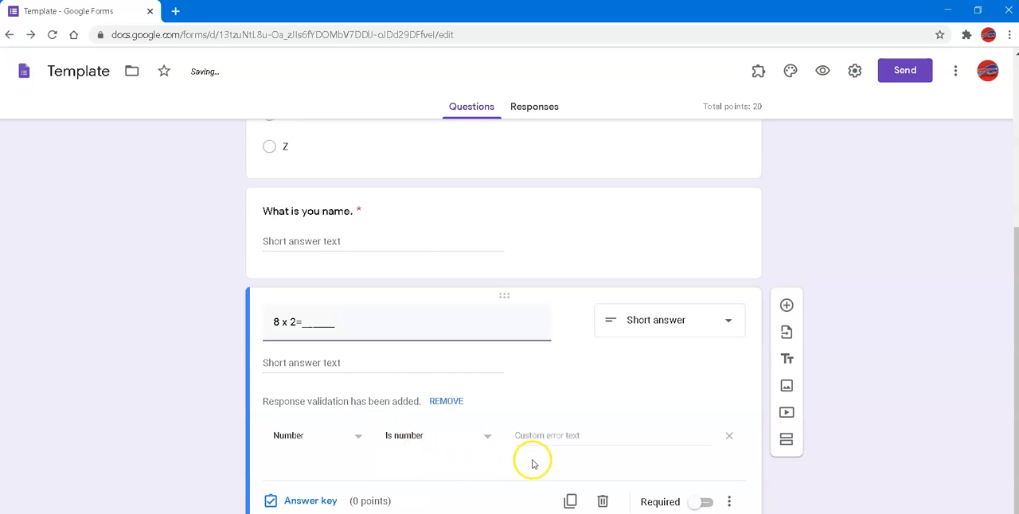
Change the multiplication question's response validation type to Text
scroll(430, 478, down, 1)
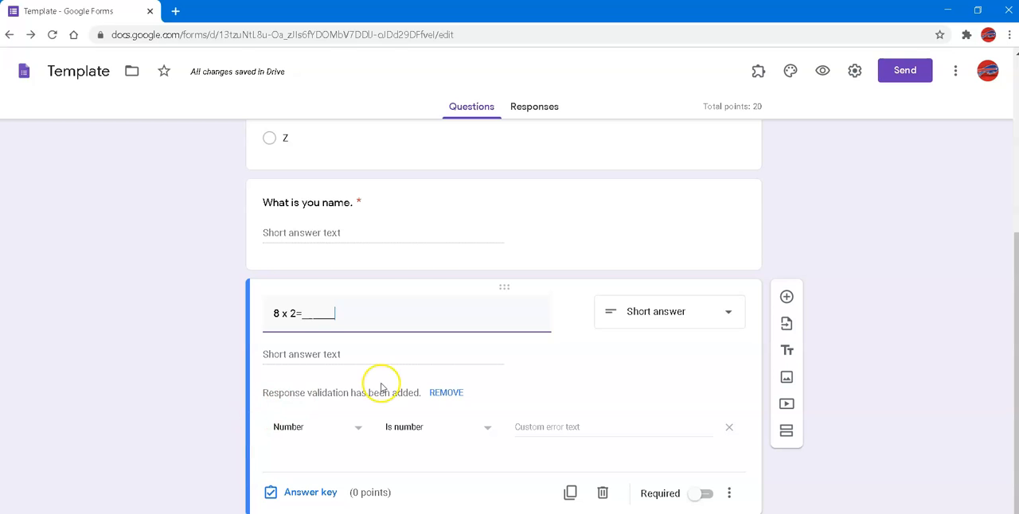
click(356, 433)
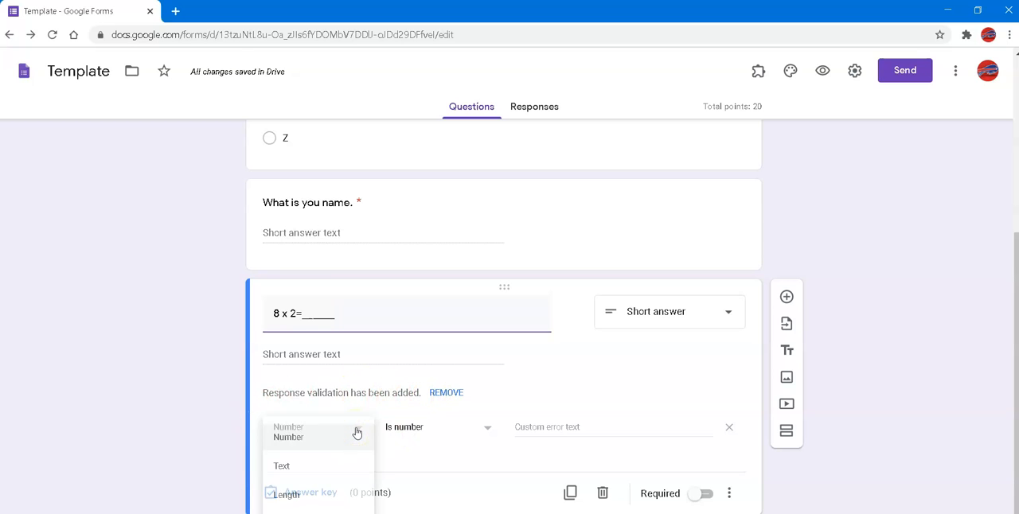
click(317, 473)
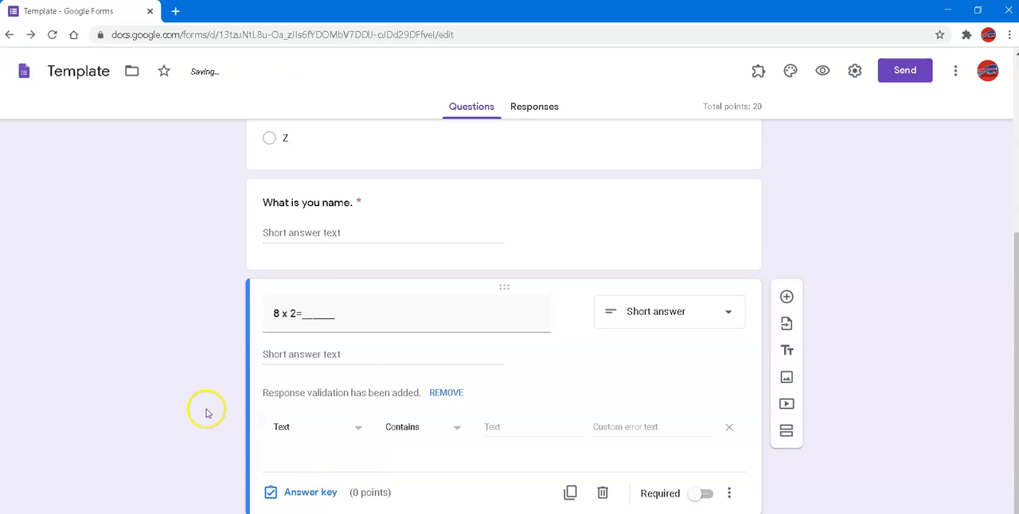
Change the multiplication question's text to "800 x 2=______"
triple_click(282, 315)
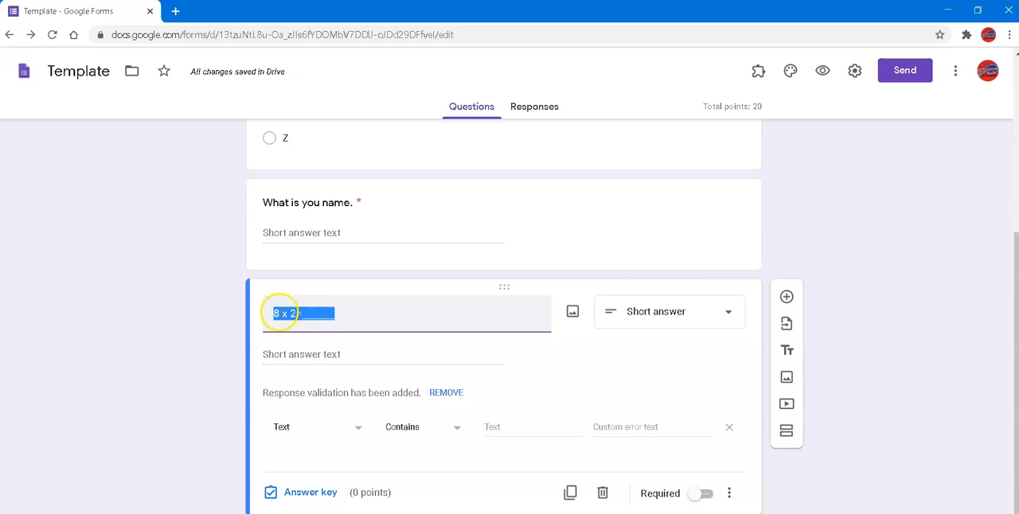
click(280, 313)
key(BackSpace)
text(00)
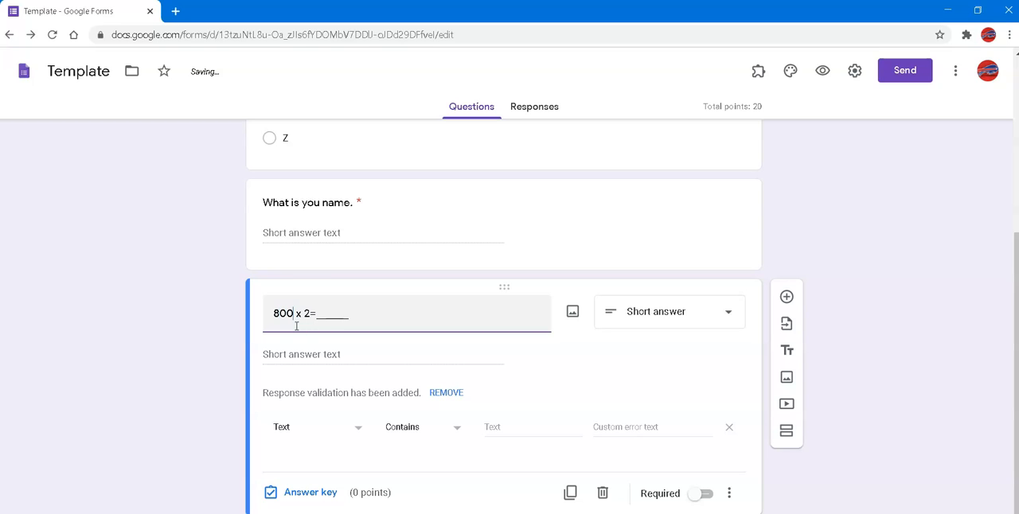
click(279, 361)
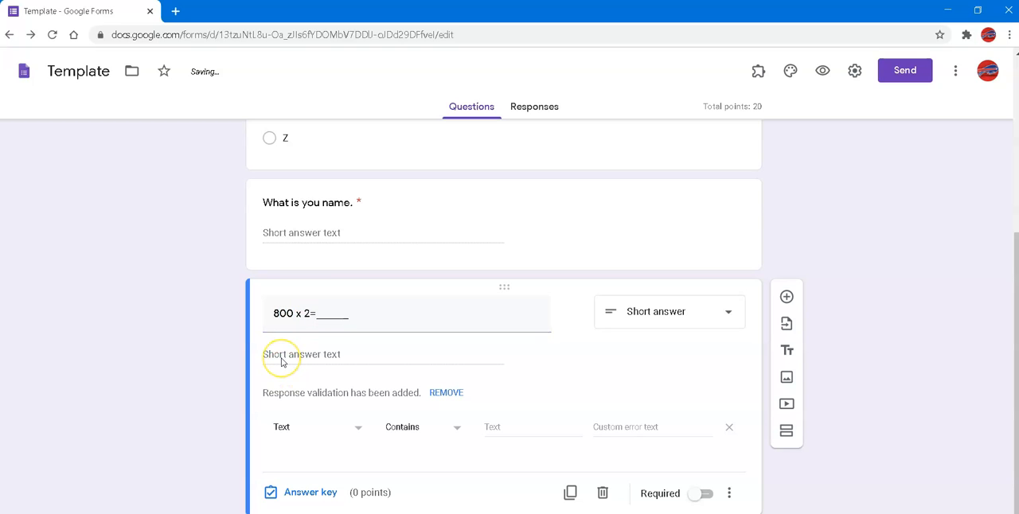
Make the multiplication question required and worth 10 points, with 1600 as its first correct answer
click(704, 493)
click(298, 493)
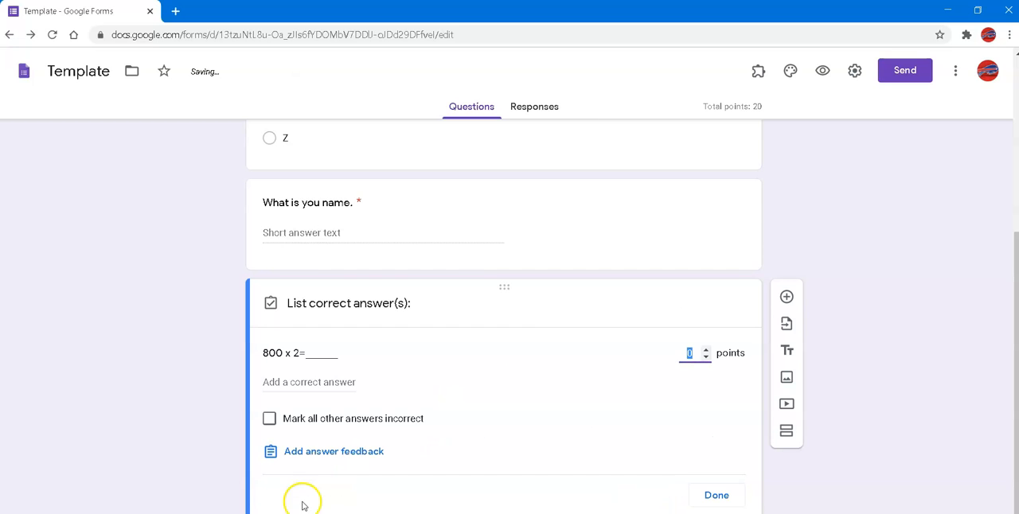
text(10)
click(353, 382)
text(1600)
Add 1,600 as a second correct answer to the multiplication question and finish its answer key
click(341, 414)
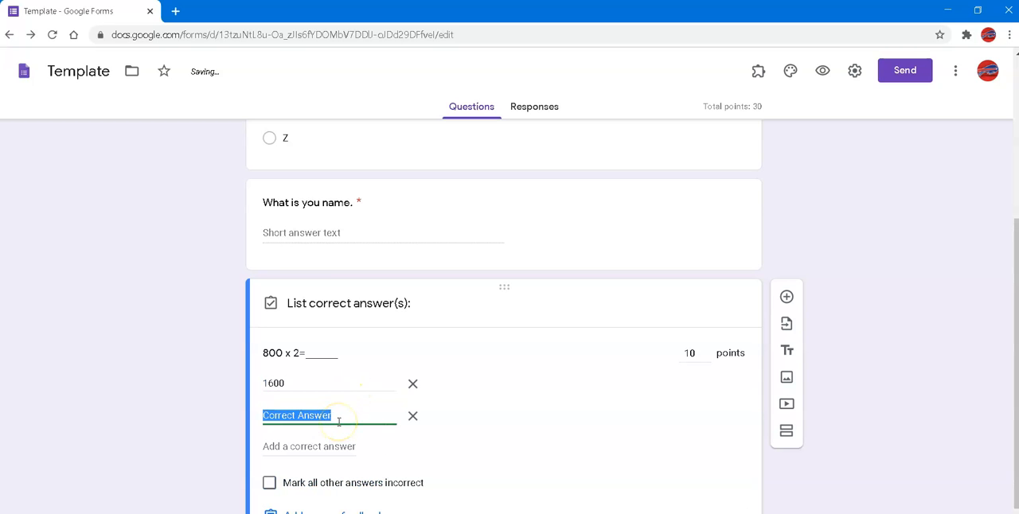
text(1)
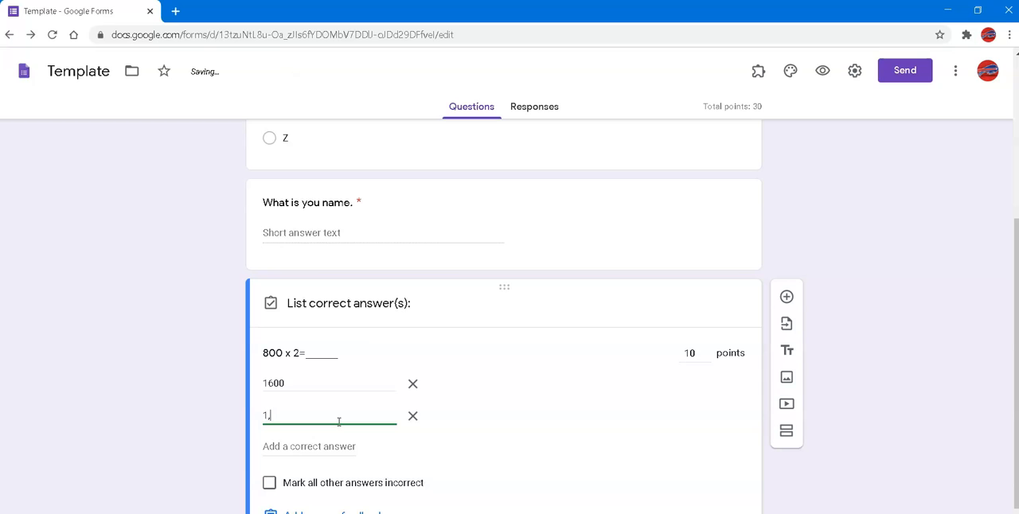
text(,600)
scroll(198, 408, down, 1)
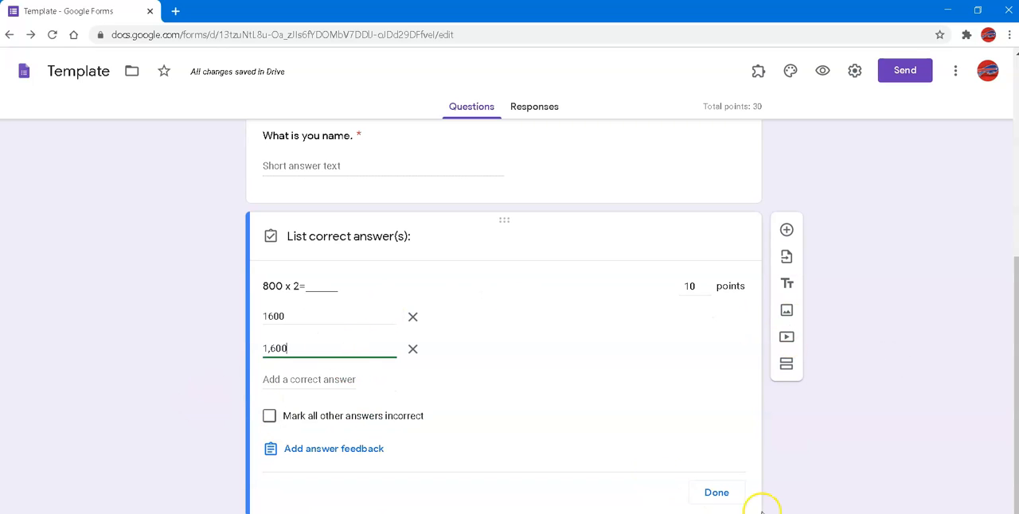
click(713, 490)
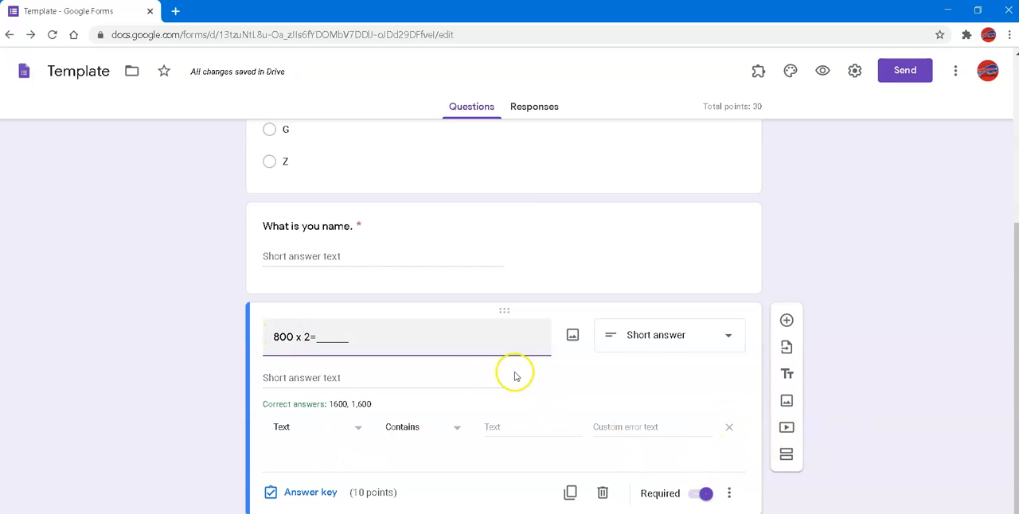
Turn the multiplication question's response validation off and on again, and set its type back to Text
click(728, 499)
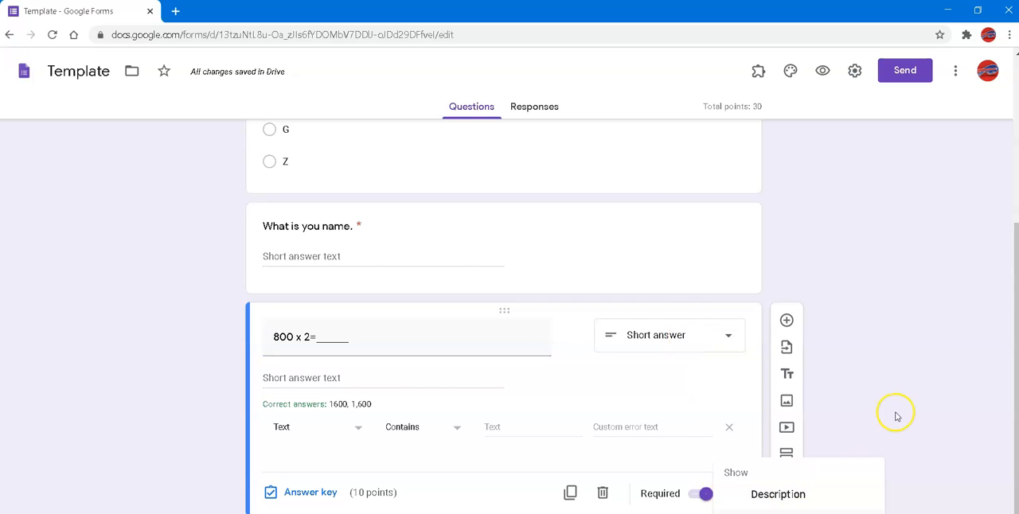
click(778, 513)
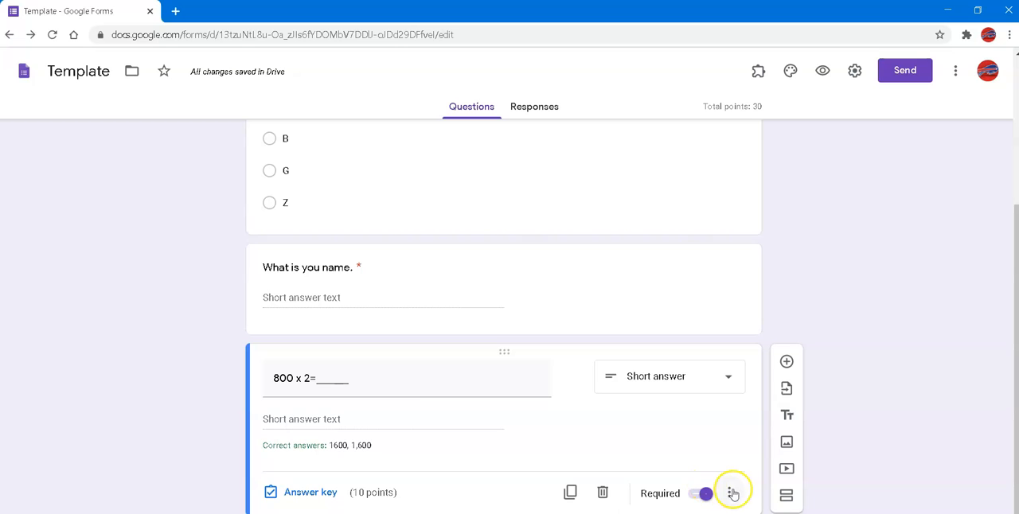
click(729, 493)
click(778, 512)
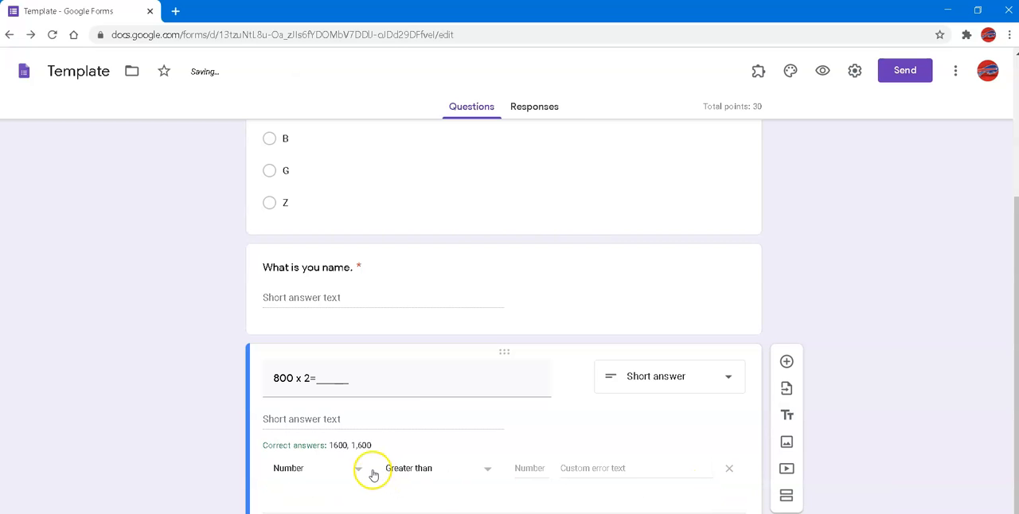
click(334, 475)
click(283, 473)
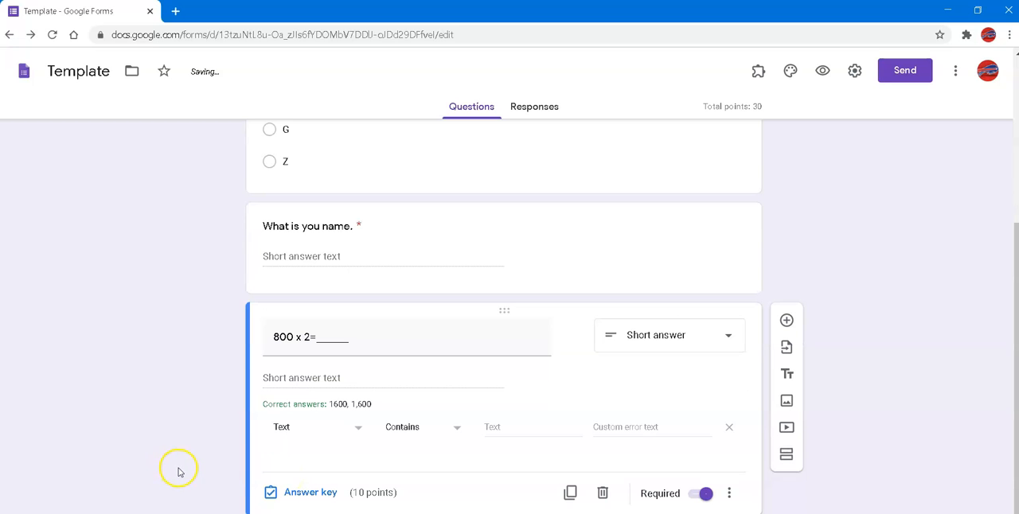
Review the available response validation types, leave Text selected, and look over the questions in the form
click(312, 437)
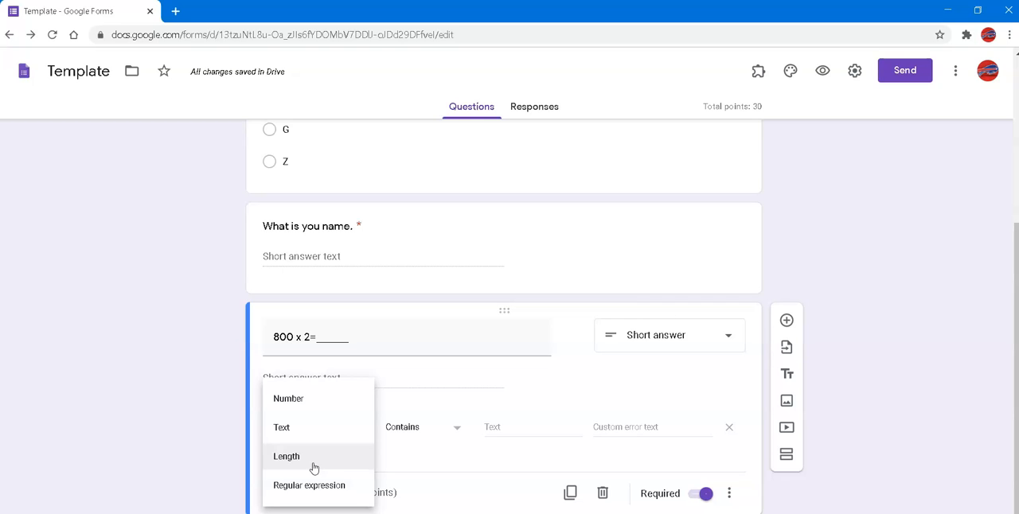
click(316, 488)
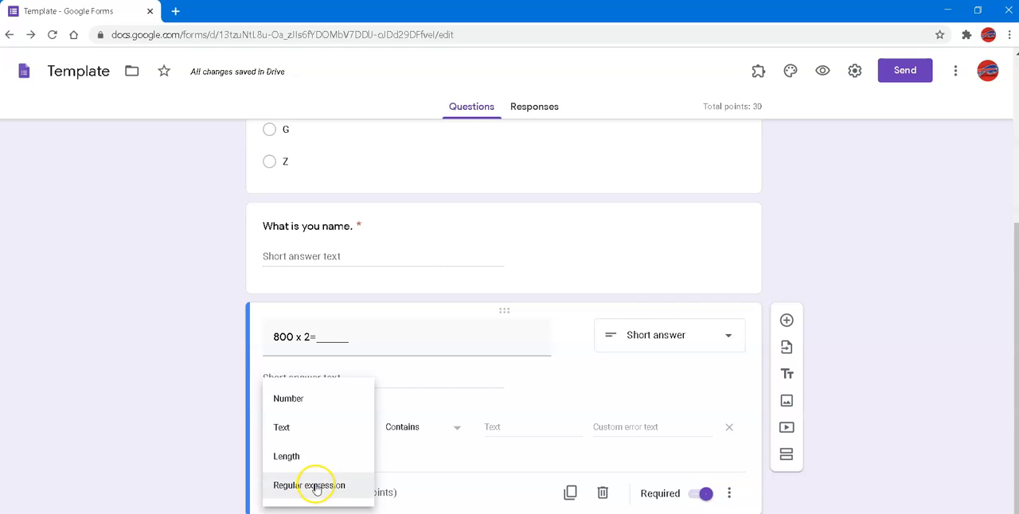
click(310, 438)
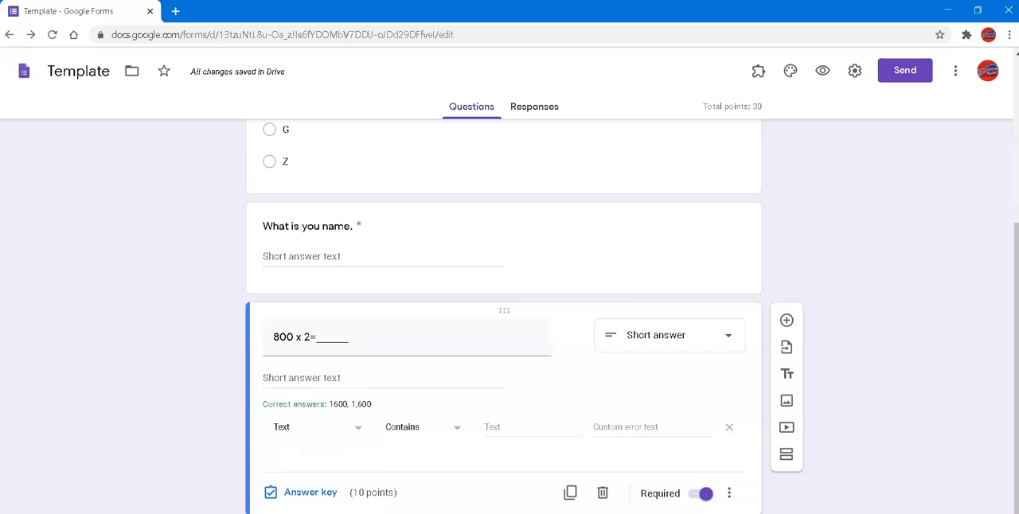
scroll(923, 375, up, 3)
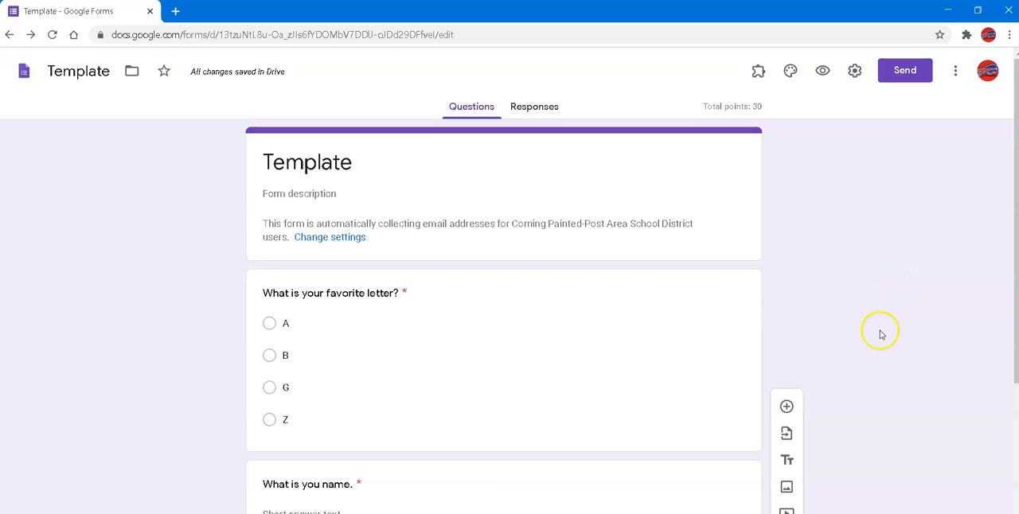
scroll(879, 334, down, 3)
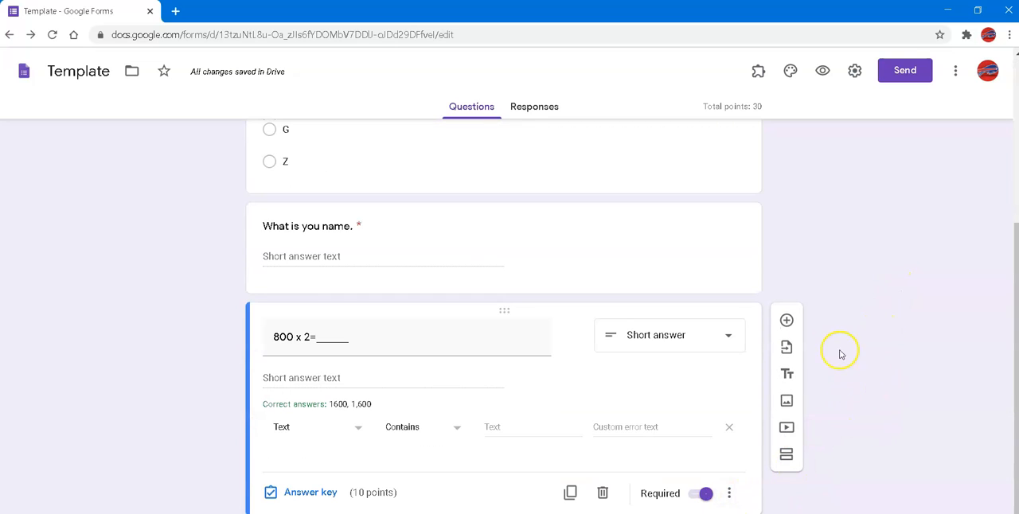
Add a blank question, a title block reading "Please show you work on a separate sheet", and another blank question below the multiplication question
click(786, 319)
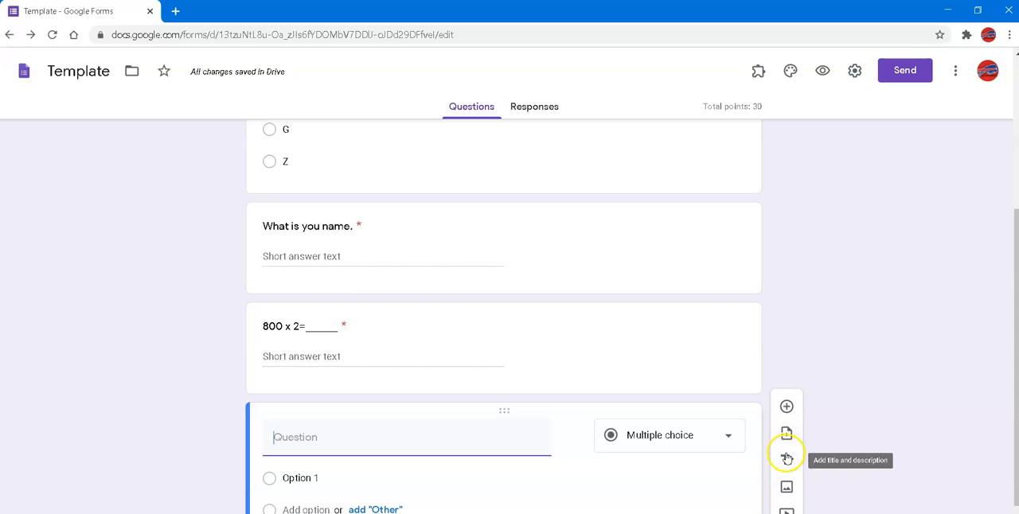
click(787, 460)
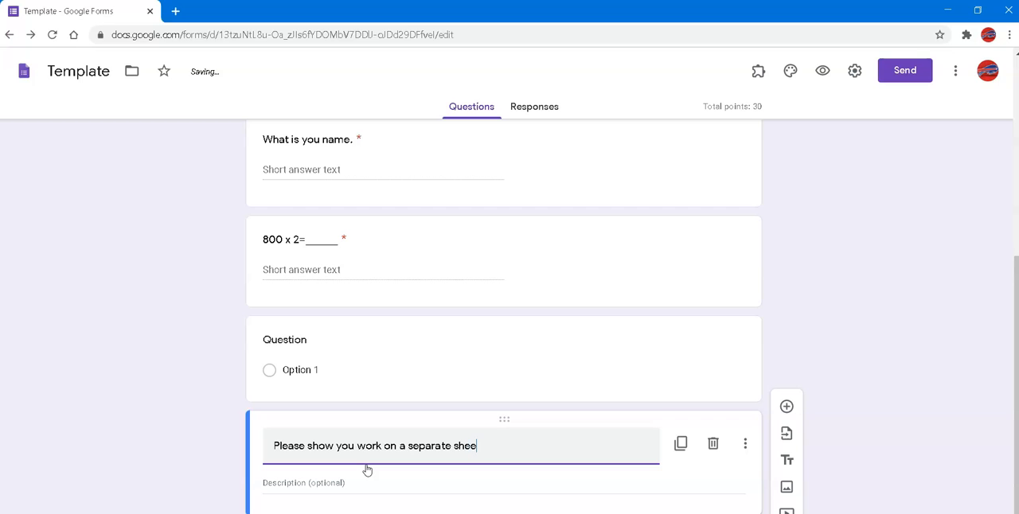
click(786, 406)
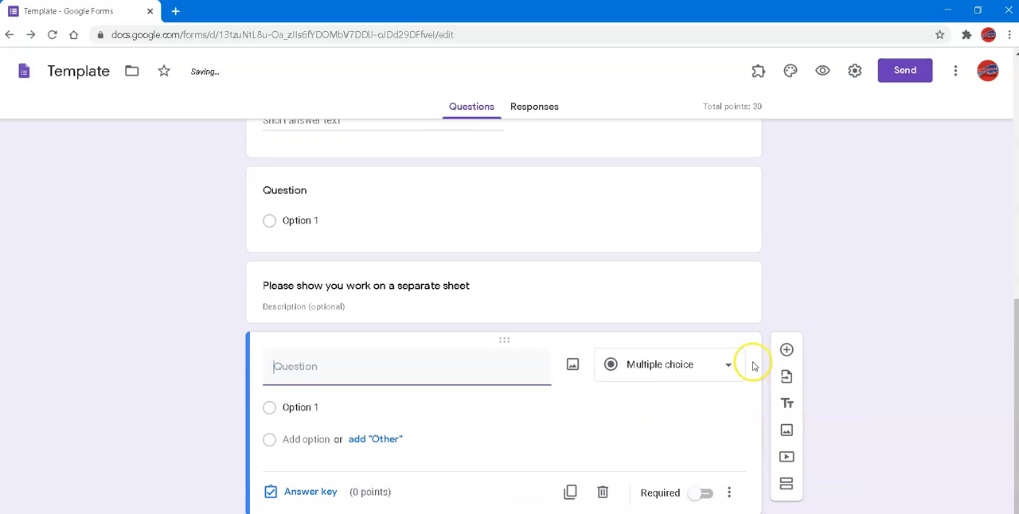
Start inserting an image and review the upload, camera, URL and Photos sources, allowing camera access
click(786, 430)
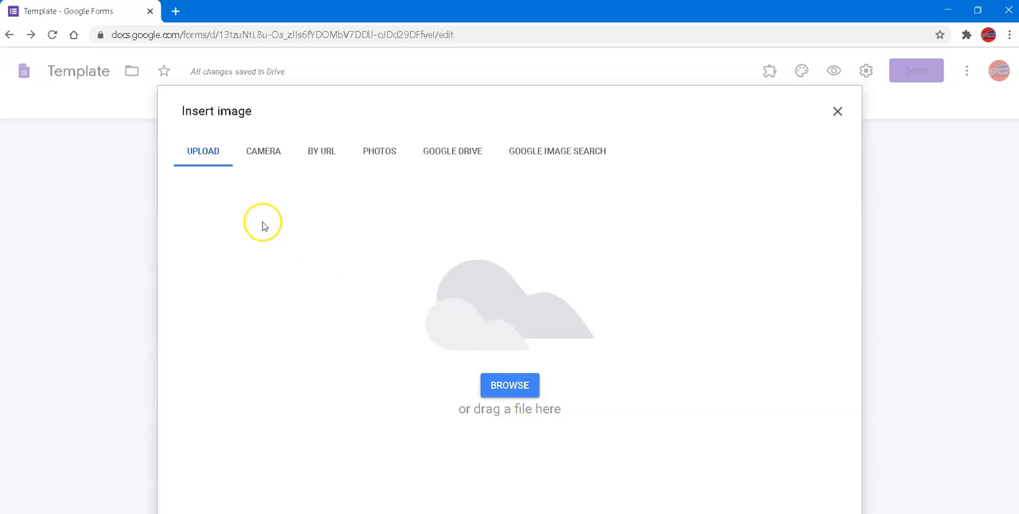
click(259, 162)
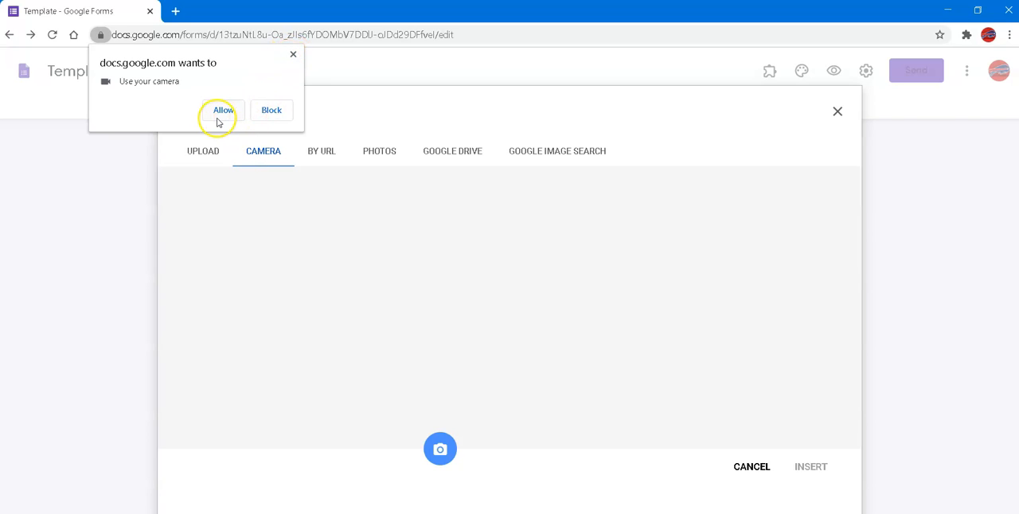
click(219, 116)
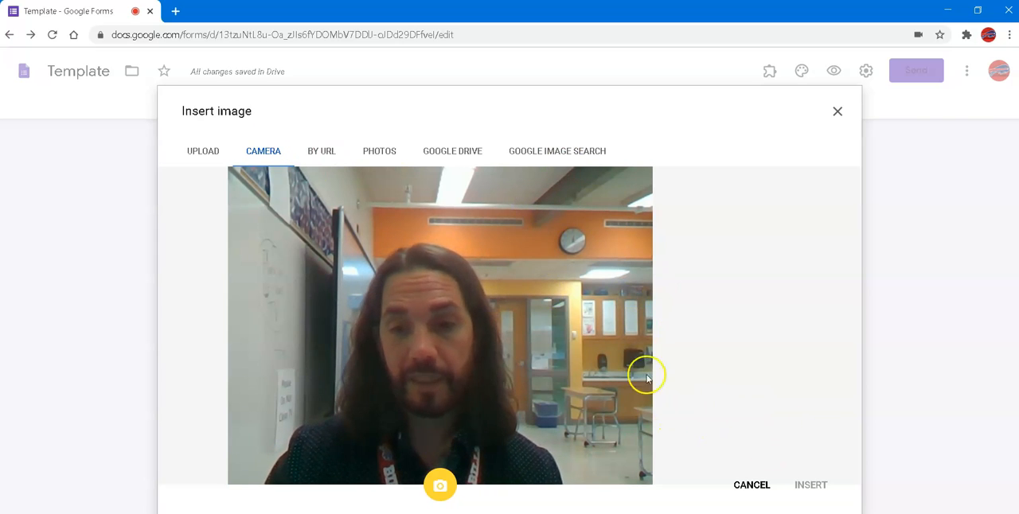
click(317, 152)
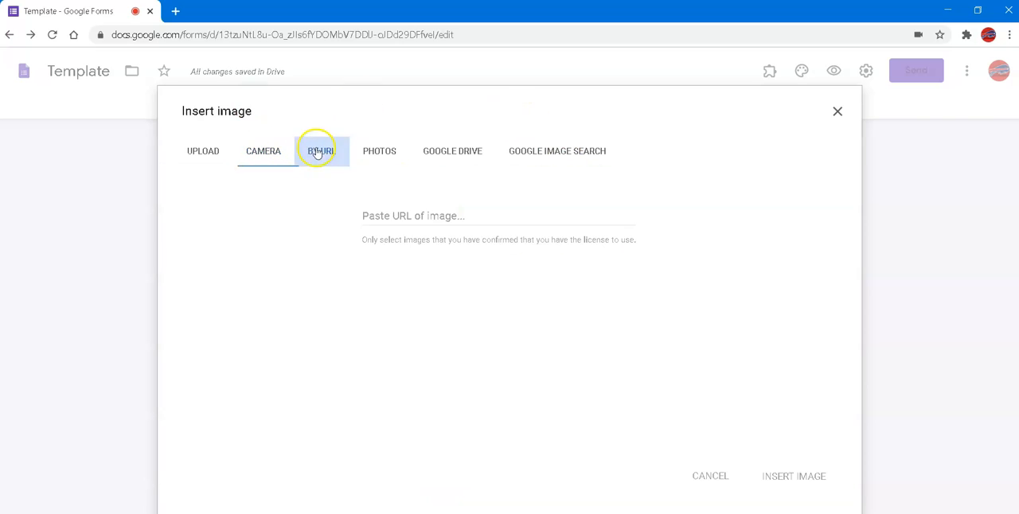
click(379, 153)
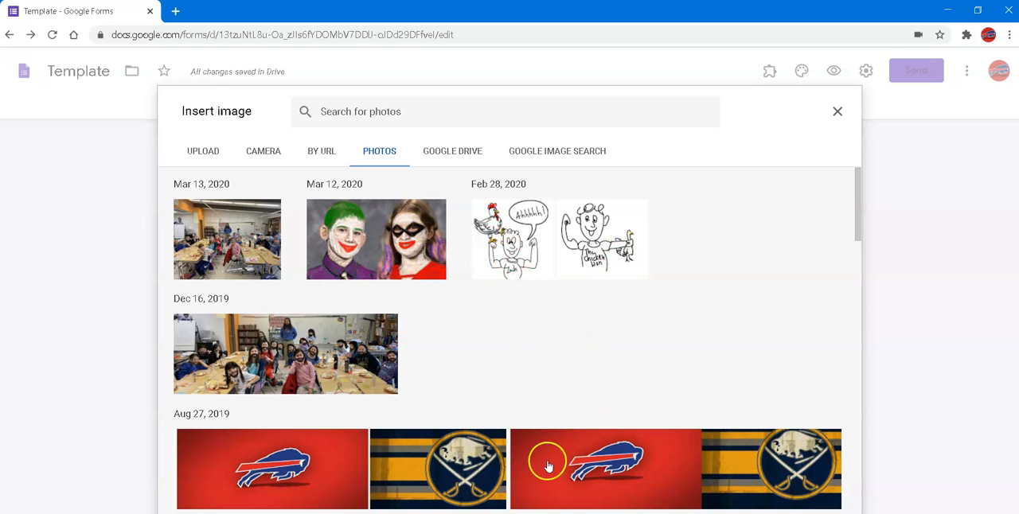
Insert the picture of a pencil on an answer sheet from the Pictures folder in Google Drive
click(448, 150)
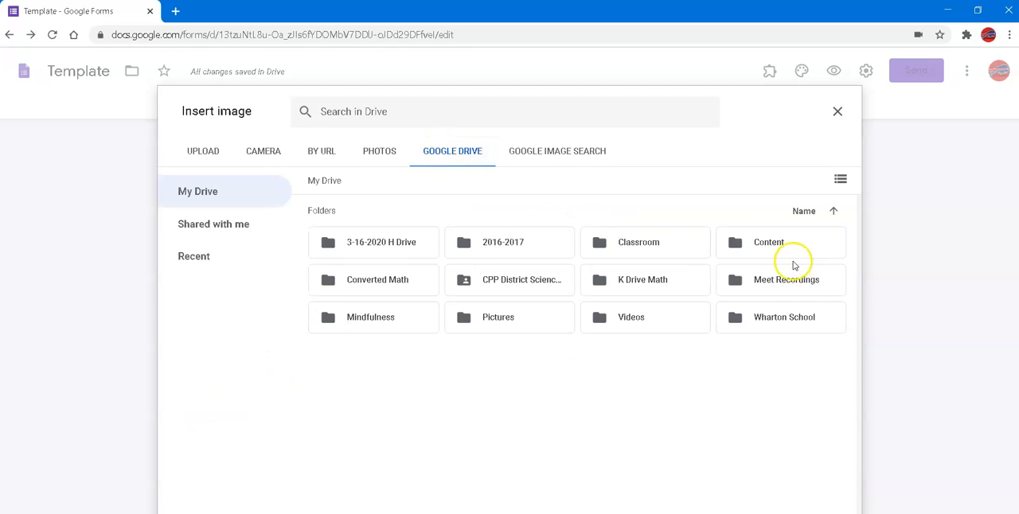
double_click(503, 326)
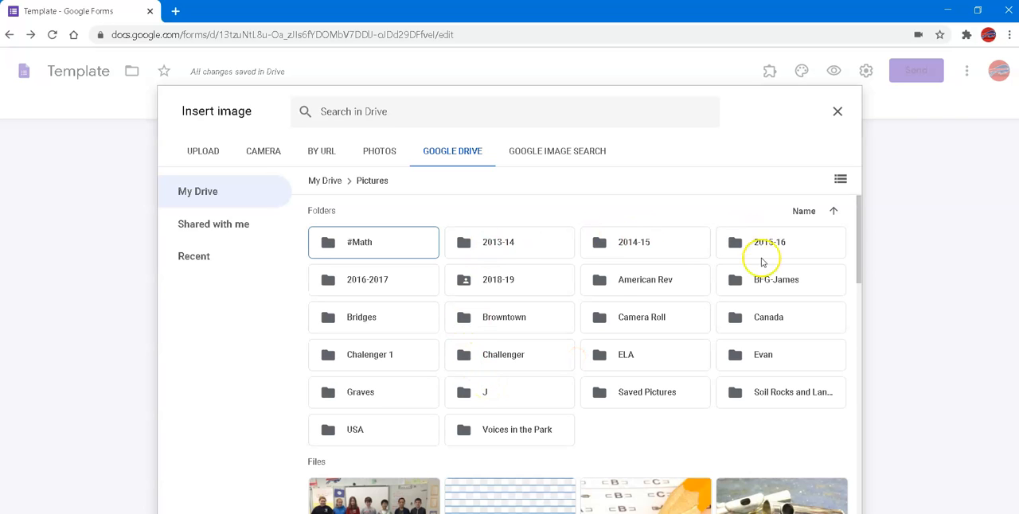
scroll(546, 288, down, 1)
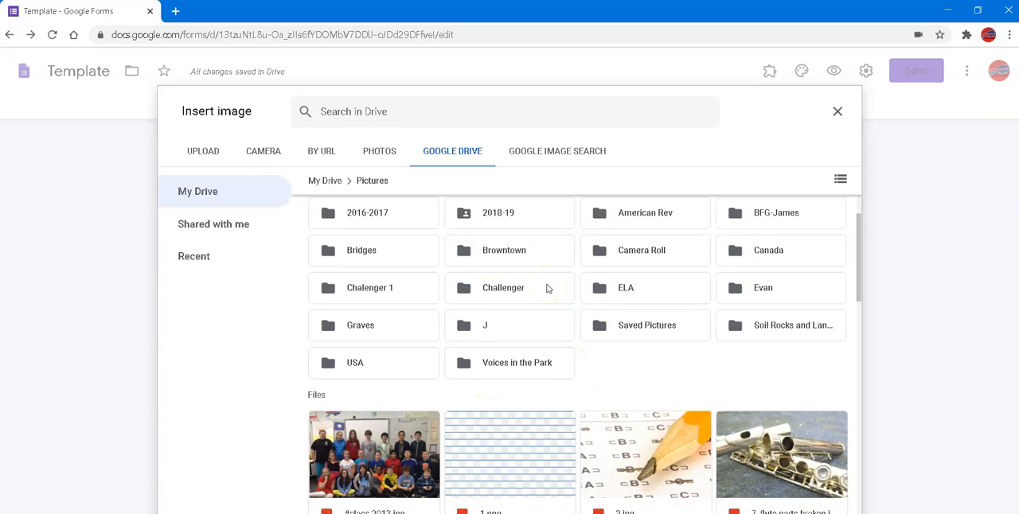
click(654, 500)
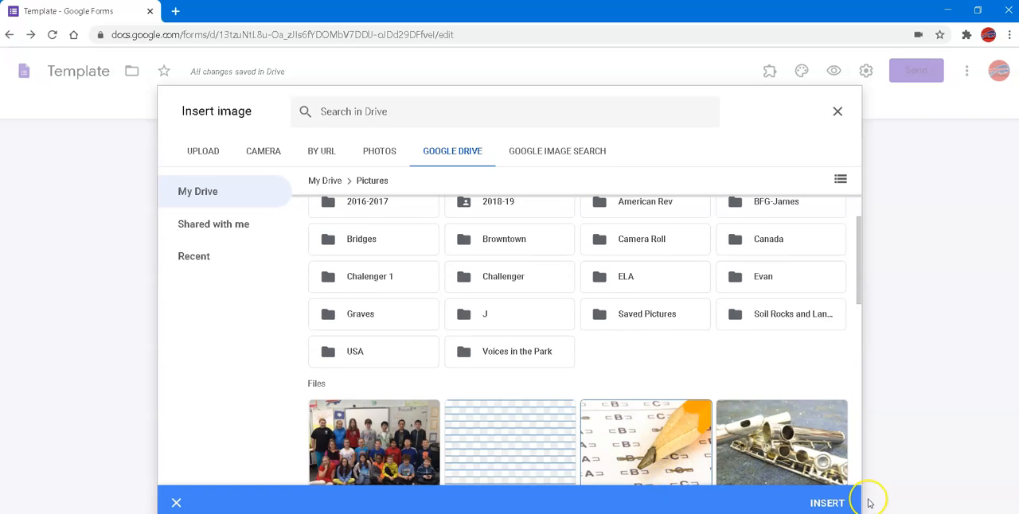
click(828, 503)
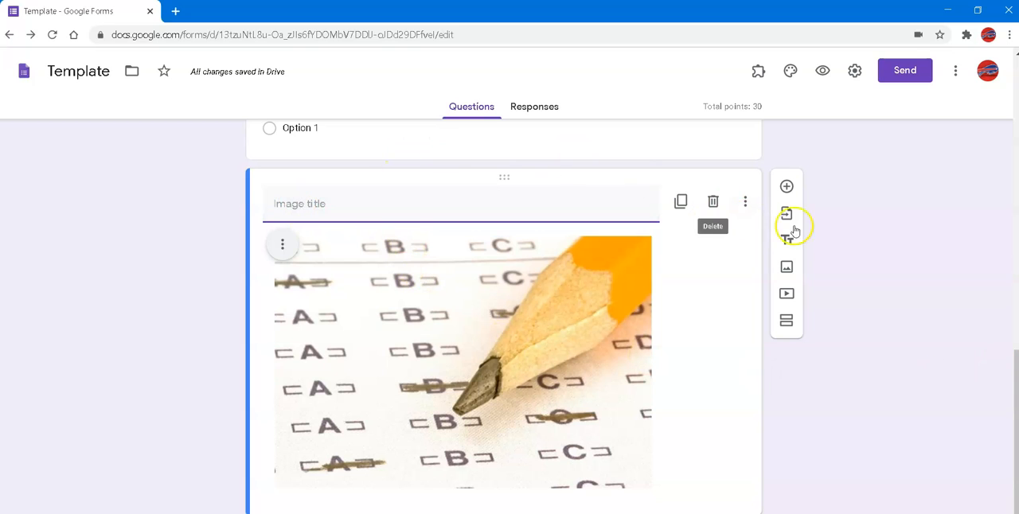
Review the YouTube search and URL options for adding a video, and close them without choosing one
click(787, 294)
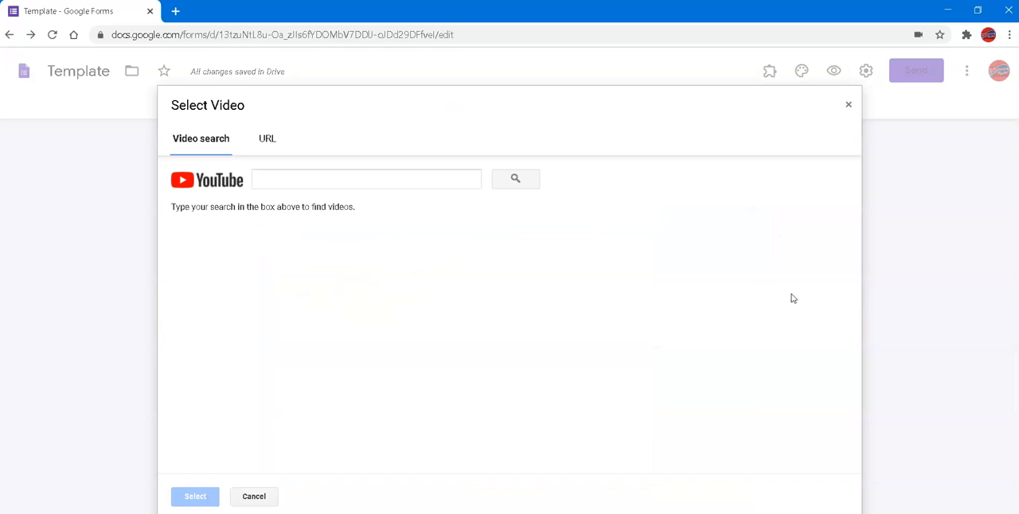
click(267, 141)
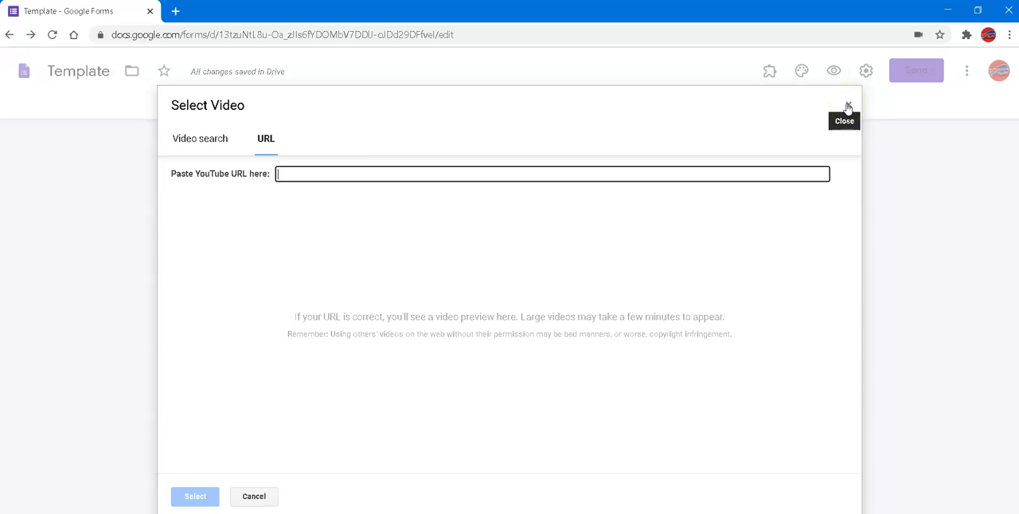
click(849, 108)
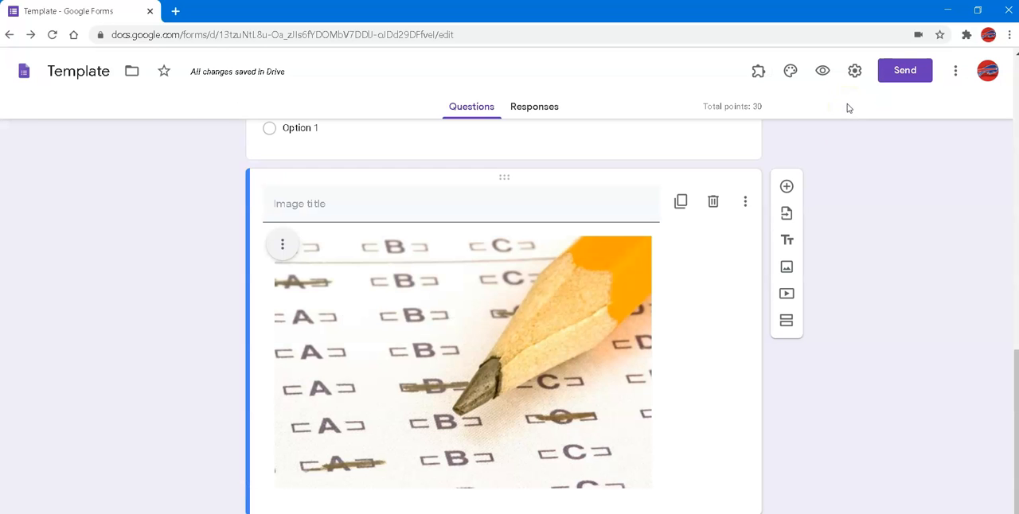
Add a new section after the pencil image
click(786, 325)
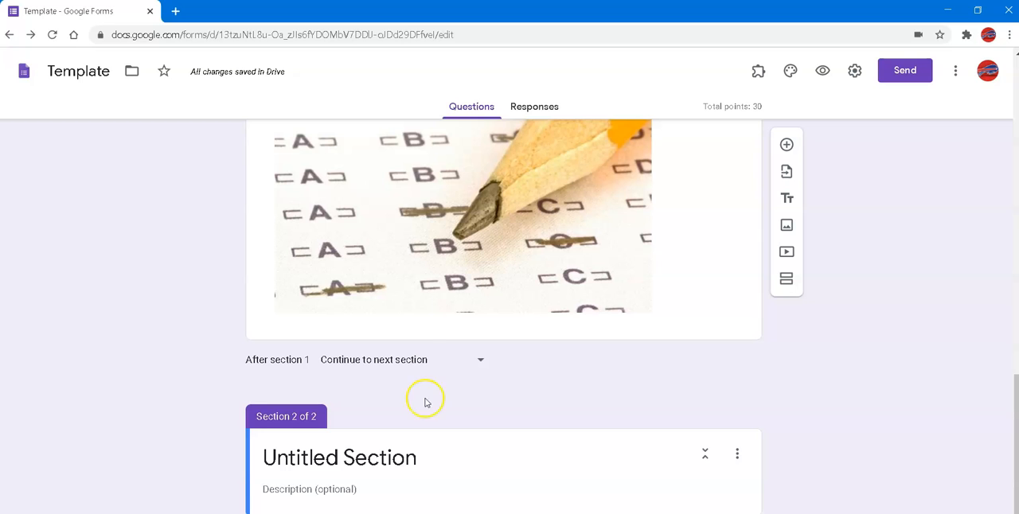
scroll(864, 345, up, 2)
scroll(912, 330, up, 6)
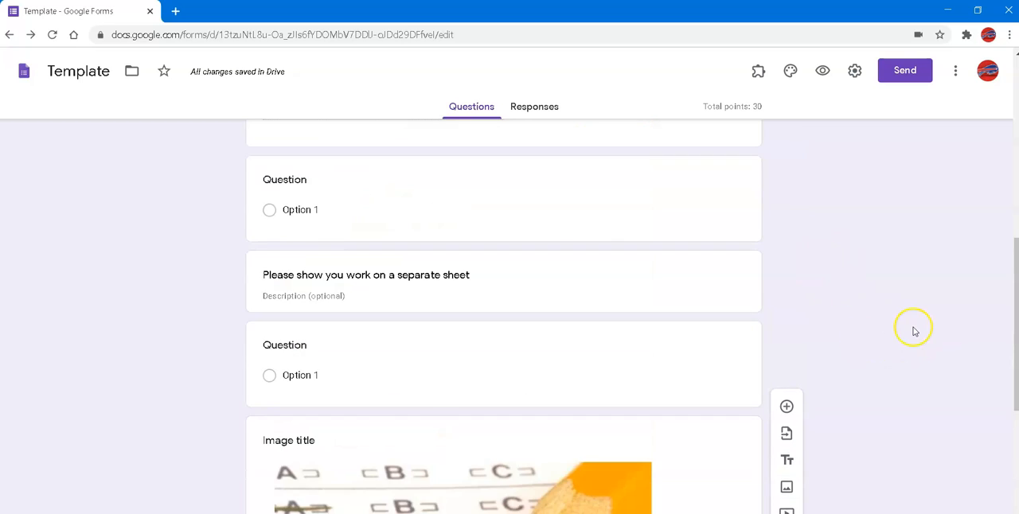
scroll(914, 332, up, 3)
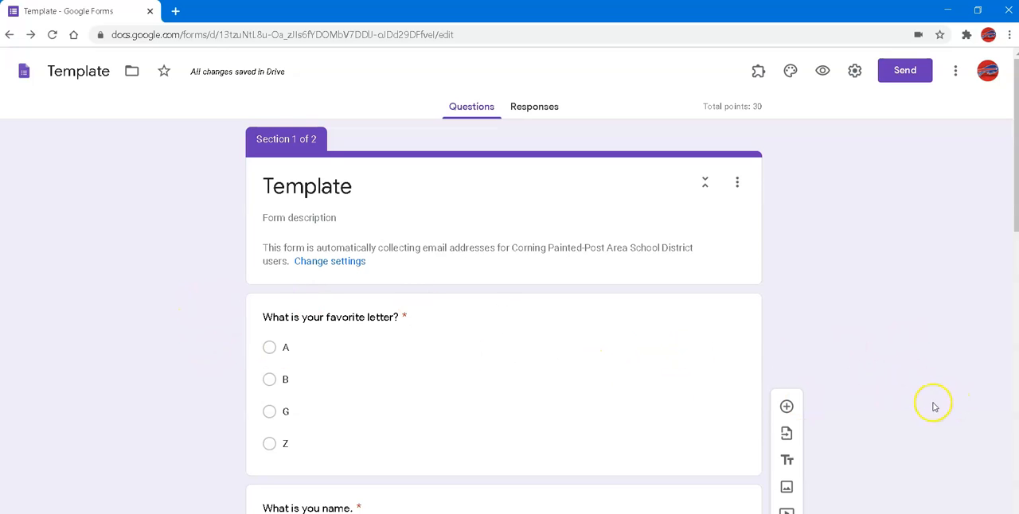
Start moving the form to another Drive folder and browse the class folders inside Classroom for a destination
click(133, 73)
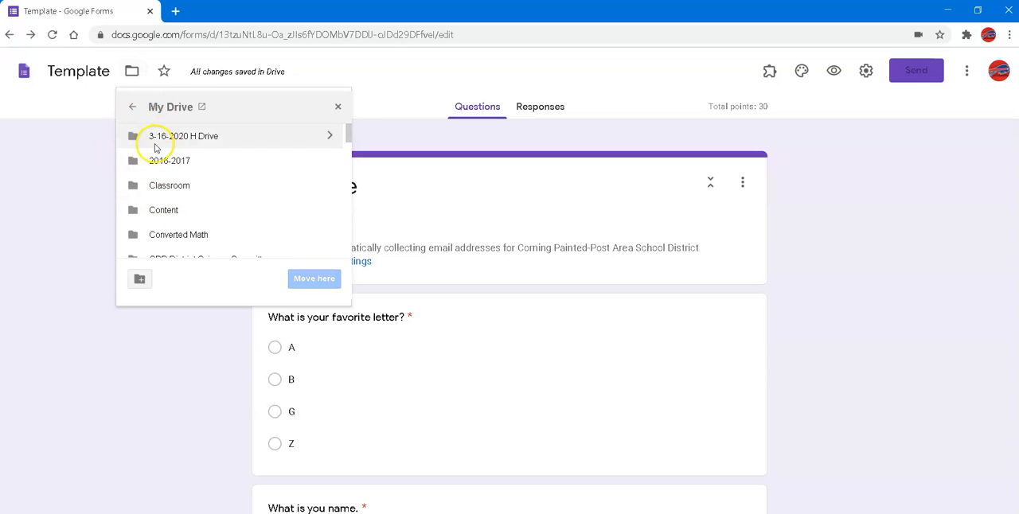
scroll(337, 159, down, 5)
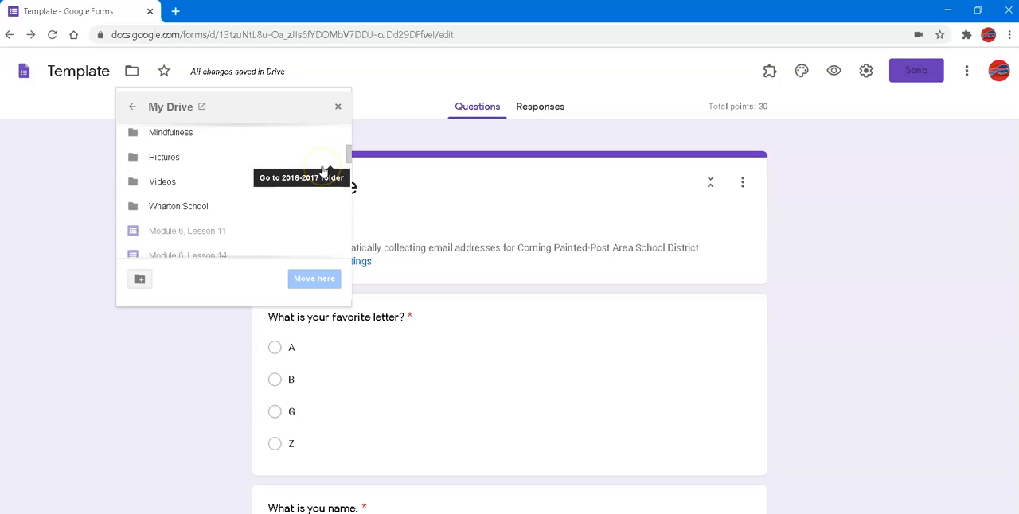
scroll(222, 172, up, 5)
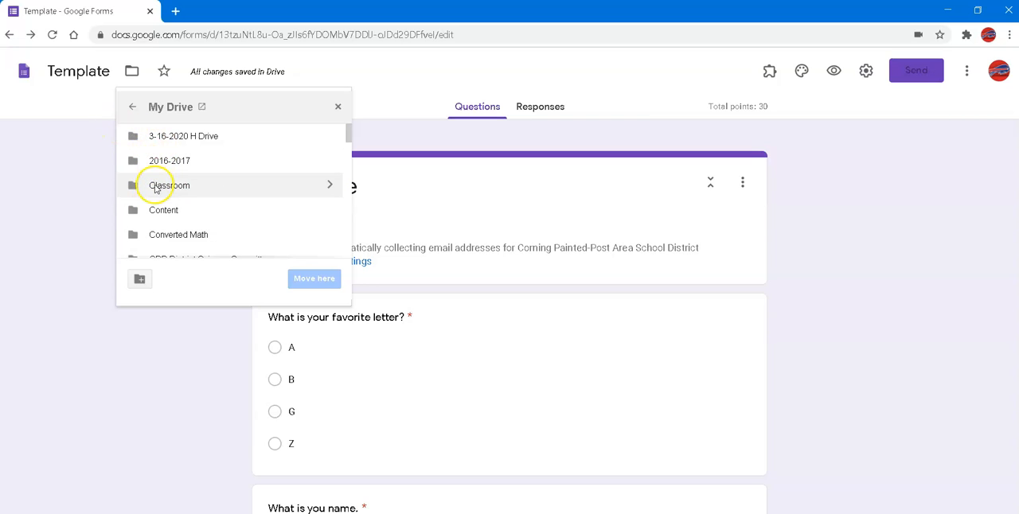
click(331, 186)
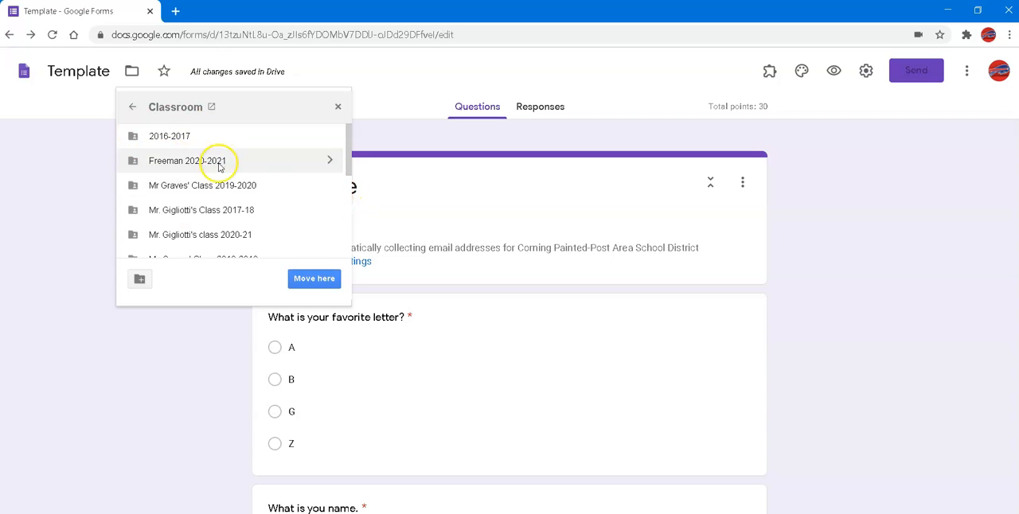
scroll(226, 224, down, 1)
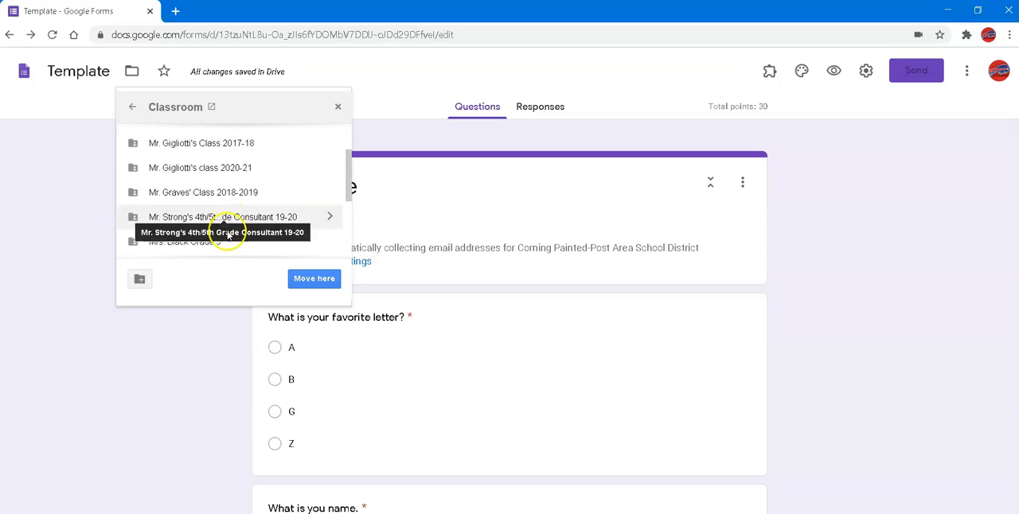
scroll(227, 239, down, 2)
scroll(228, 244, up, 3)
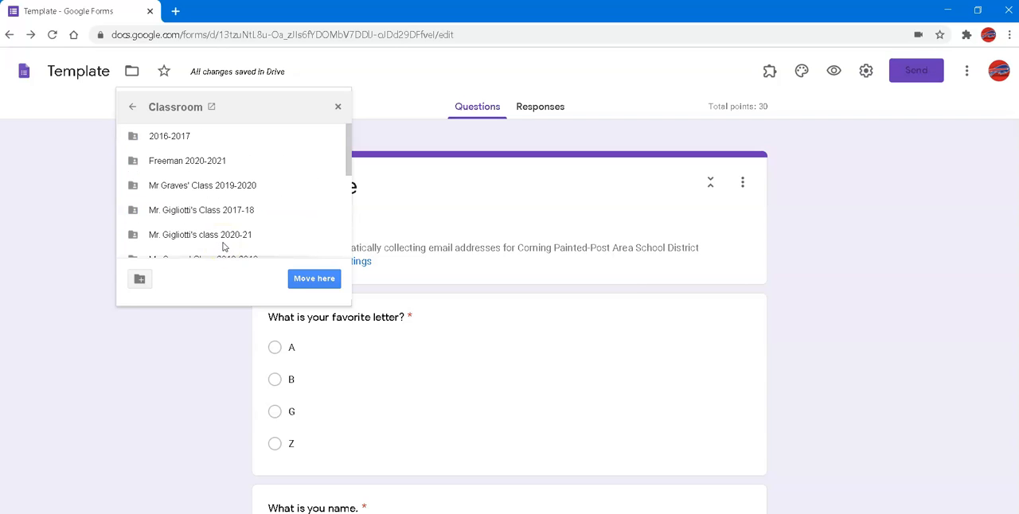
Move the form into the teacher's 2019-2020 class folder and accept the change of access
double_click(220, 185)
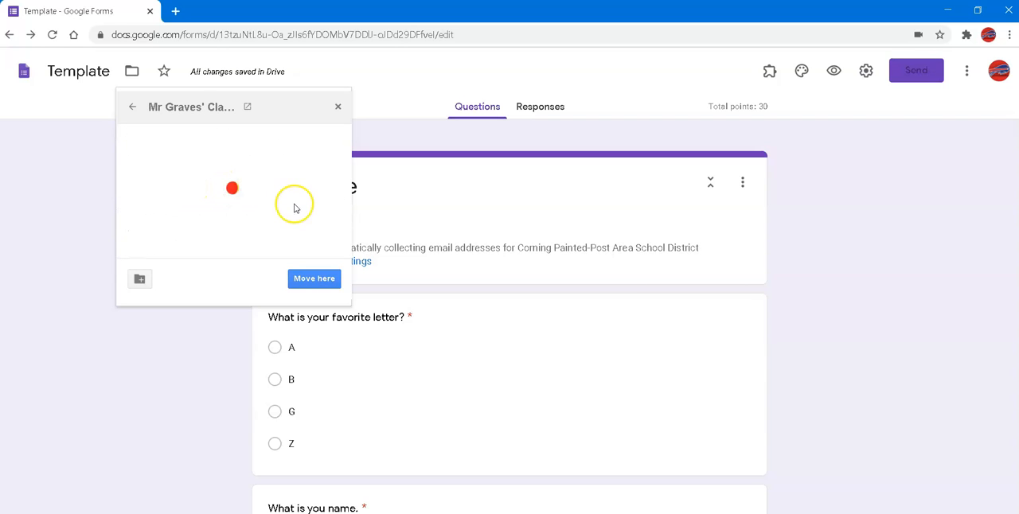
scroll(323, 232, down, 5)
scroll(321, 233, down, 10)
scroll(312, 218, down, 10)
click(314, 278)
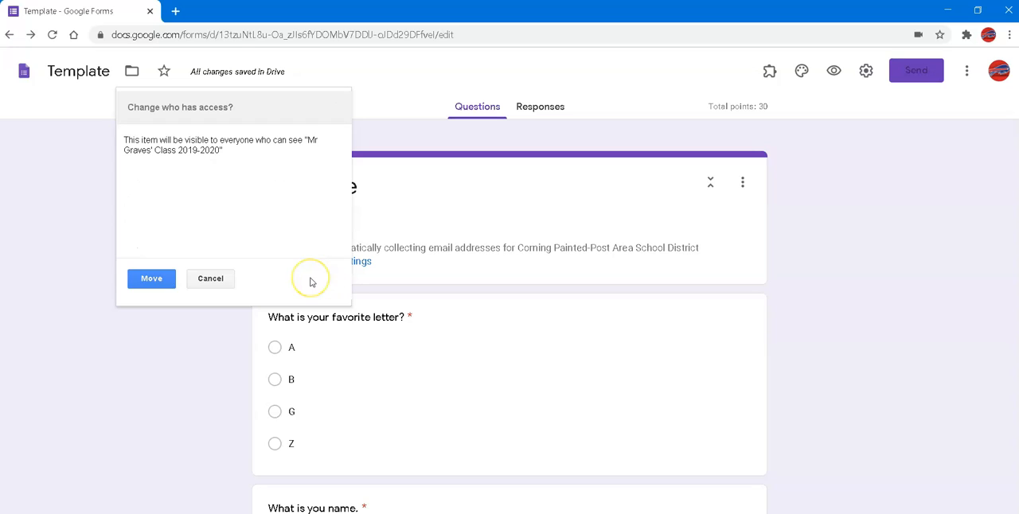
click(150, 280)
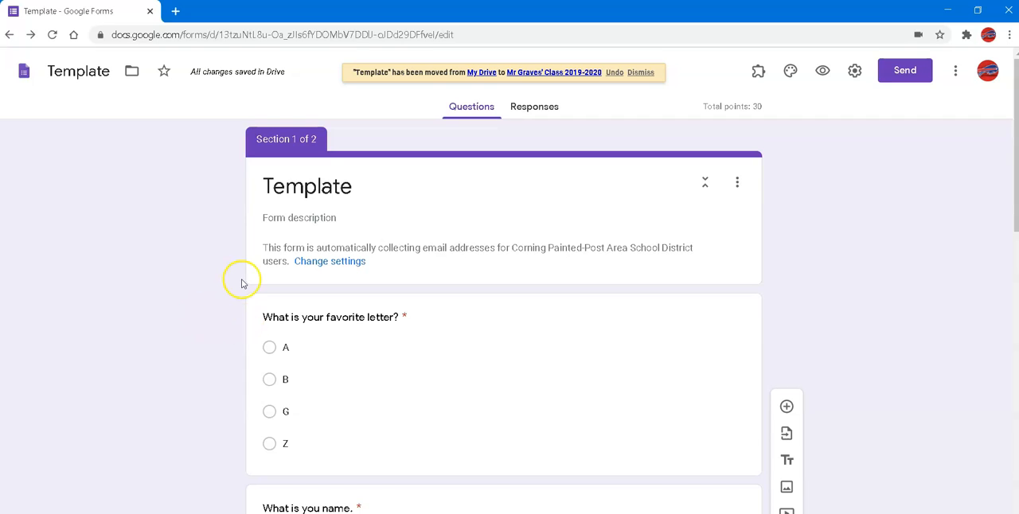
Open Google Drive in a new browser tab
click(173, 13)
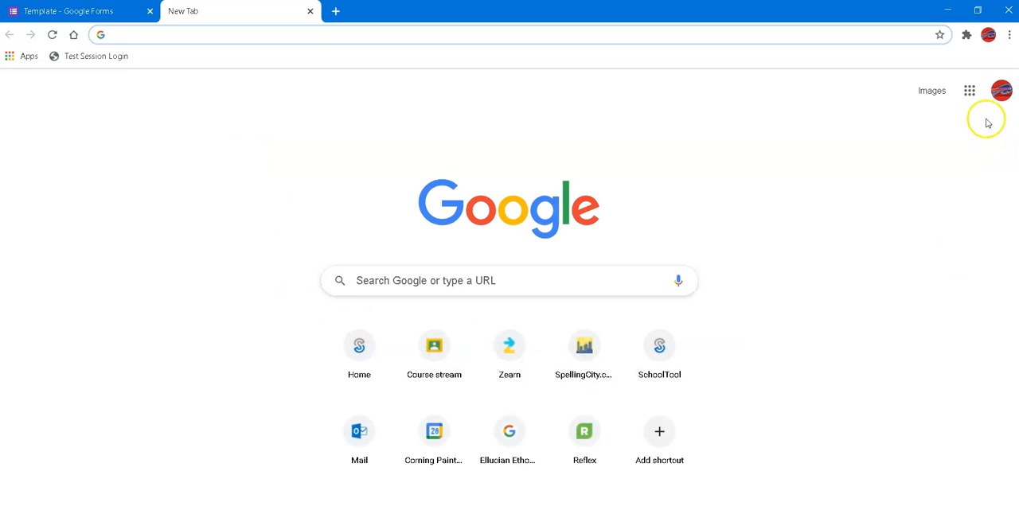
click(975, 93)
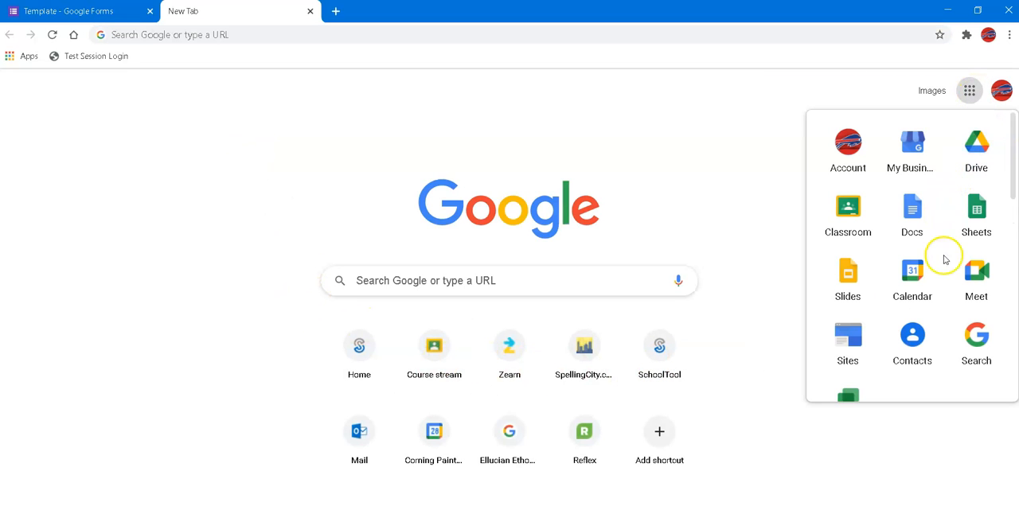
click(975, 182)
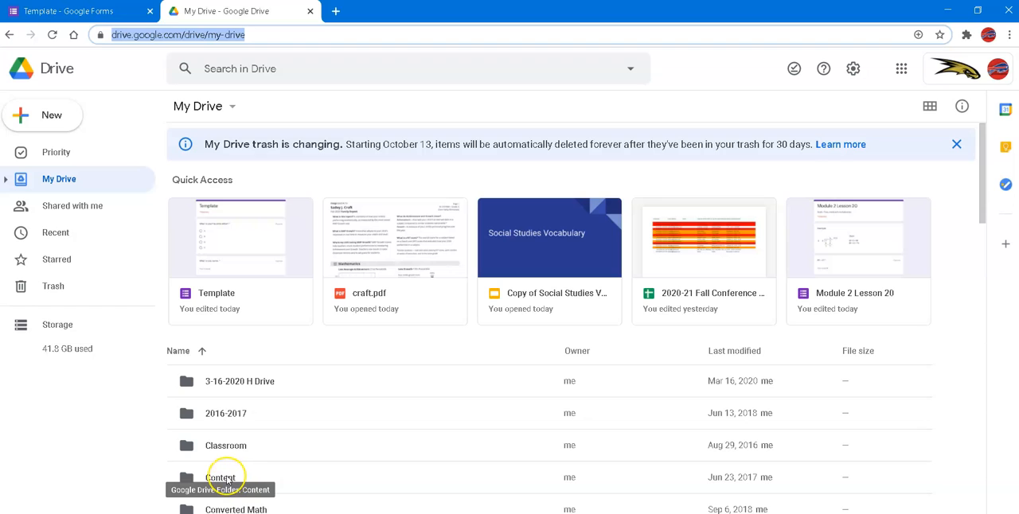
Browse My Drive through Content, - Extended Spring Break and Social Studies to the -Unit 2 folder to examine its forms
double_click(227, 480)
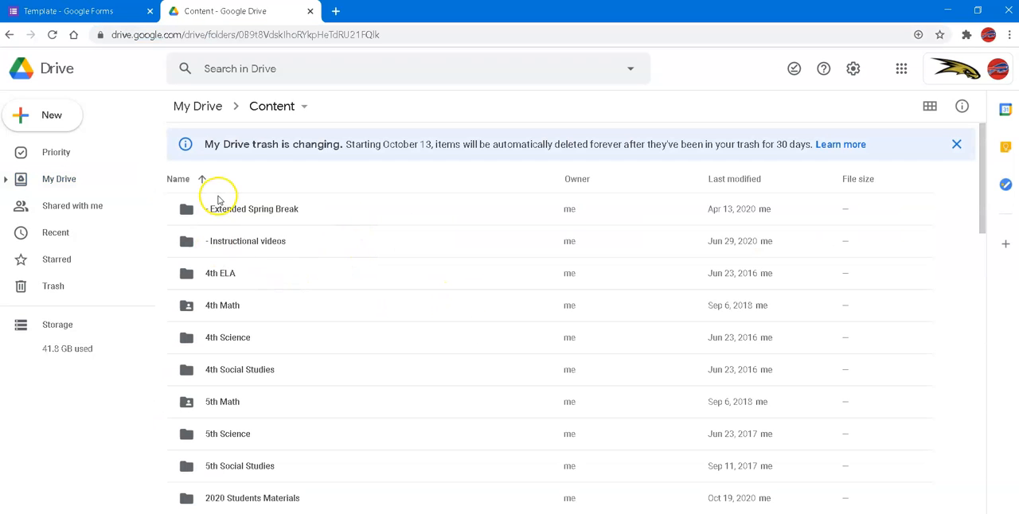
click(229, 210)
double_click(228, 210)
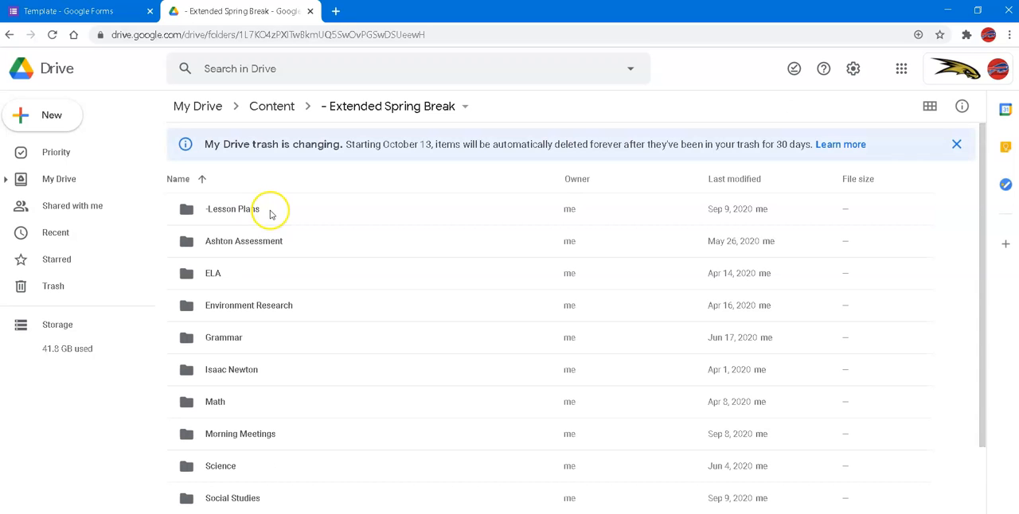
double_click(263, 429)
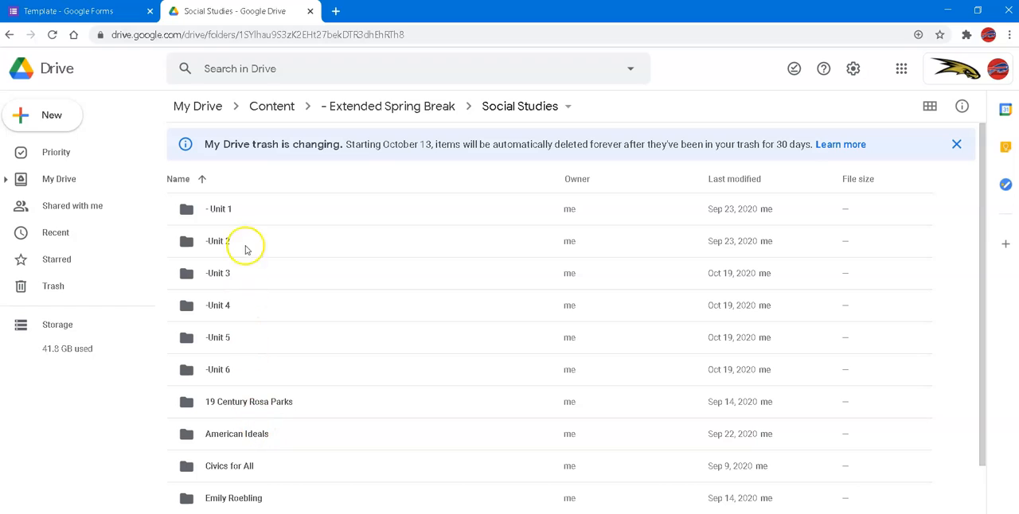
click(215, 242)
double_click(215, 242)
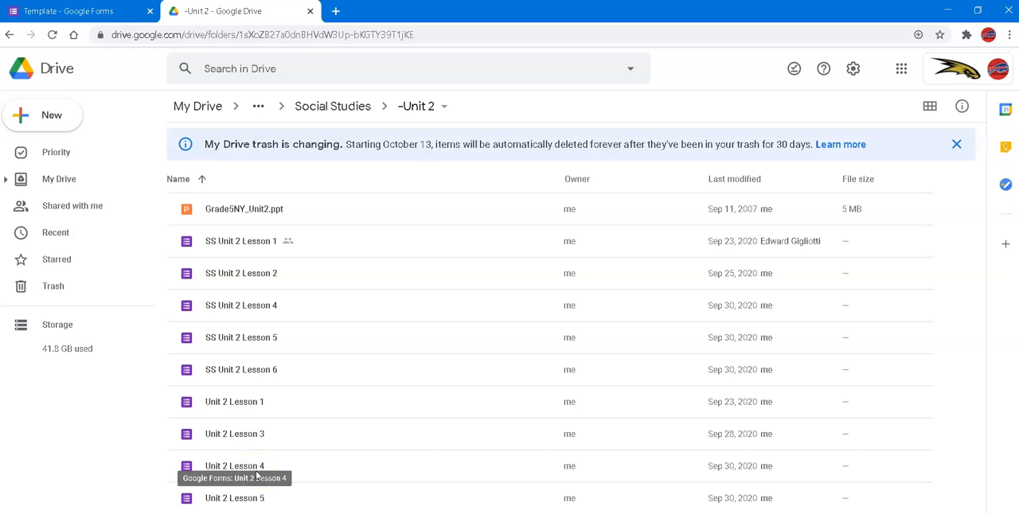
Open the Unit 2 Lesson 1 form from the -Unit 2 folder and start a copy named "Unit 3 Lesson 1"
click(252, 395)
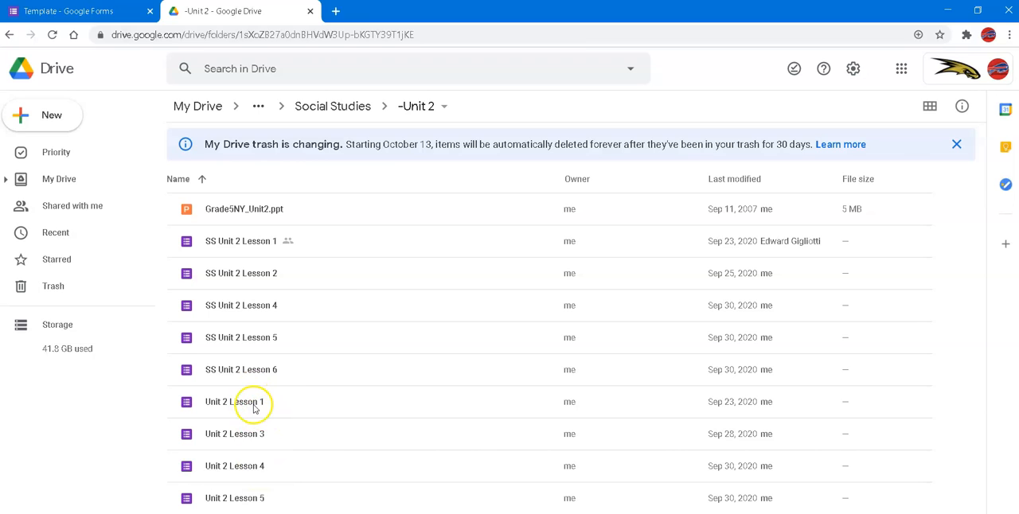
double_click(248, 405)
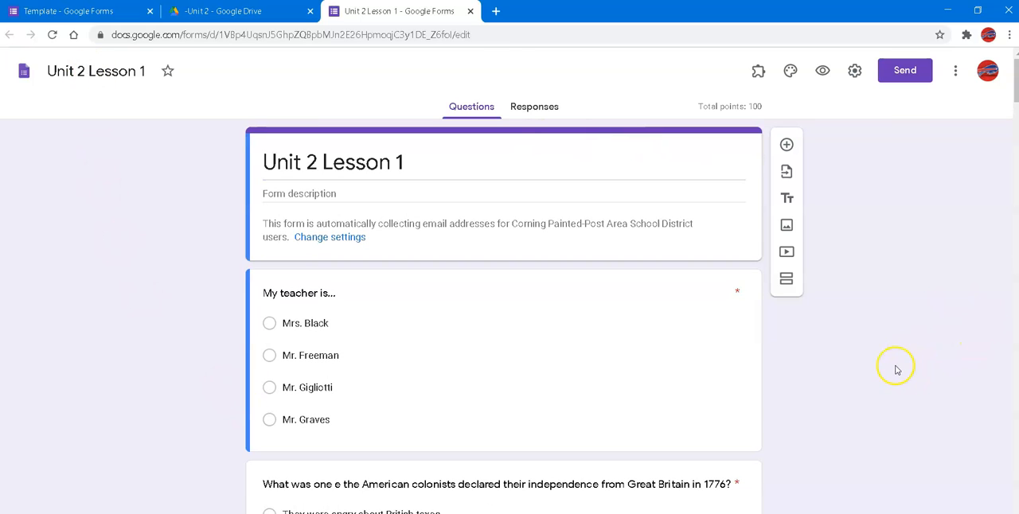
click(956, 72)
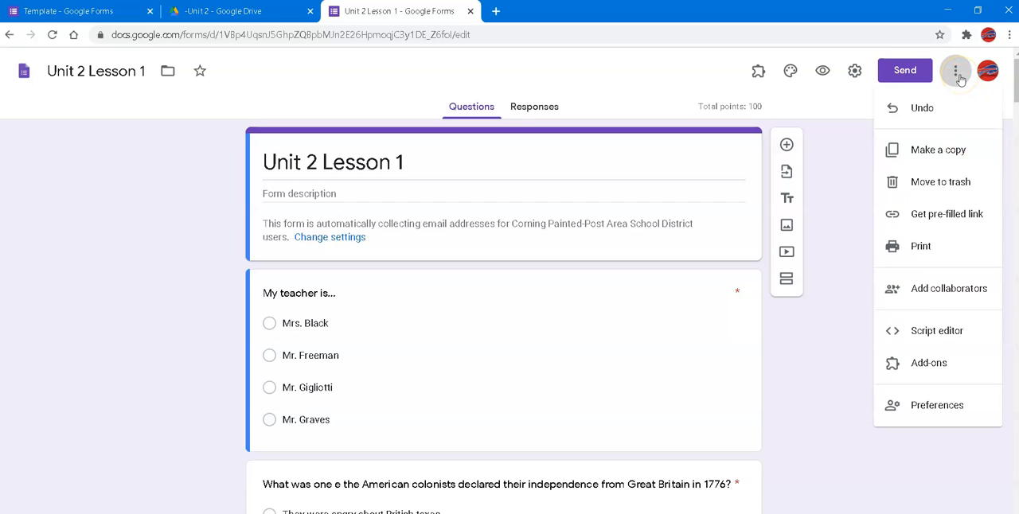
click(961, 150)
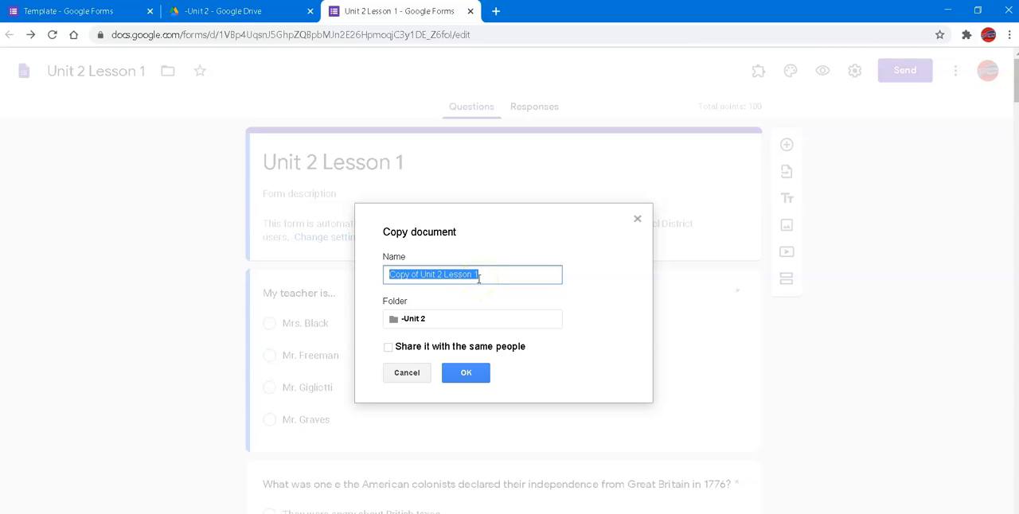
text(Un)
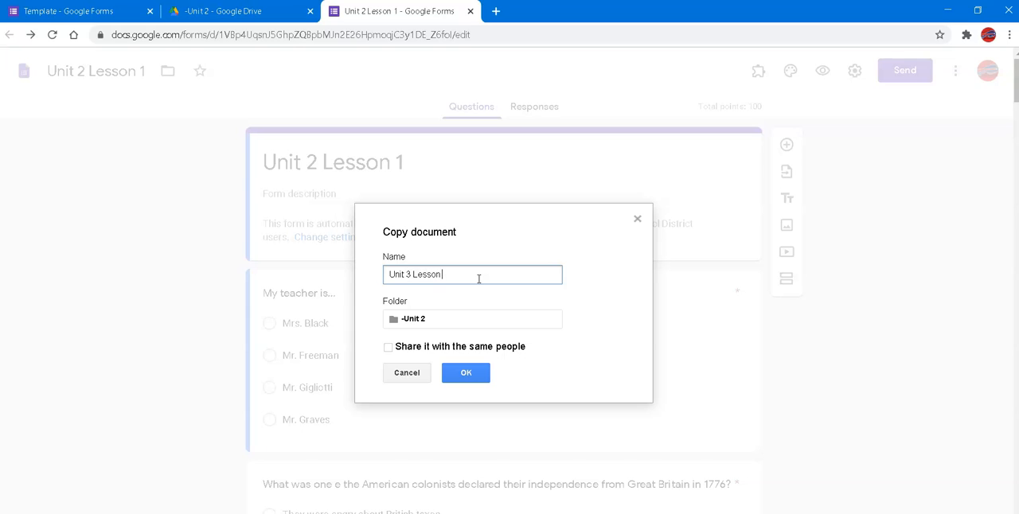
click(451, 383)
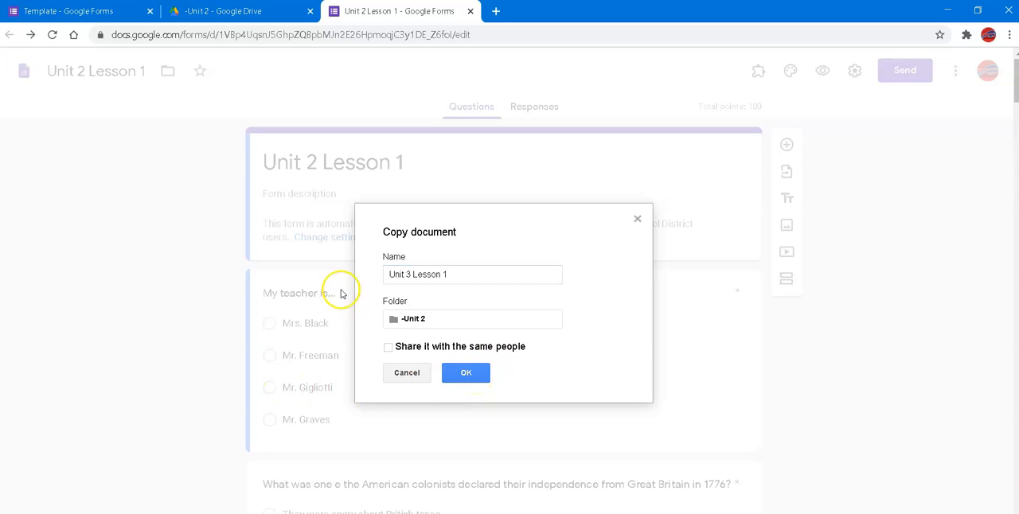
Set the copy's destination to the -Unit 3 folder inside Social Studies and create the copy
click(421, 320)
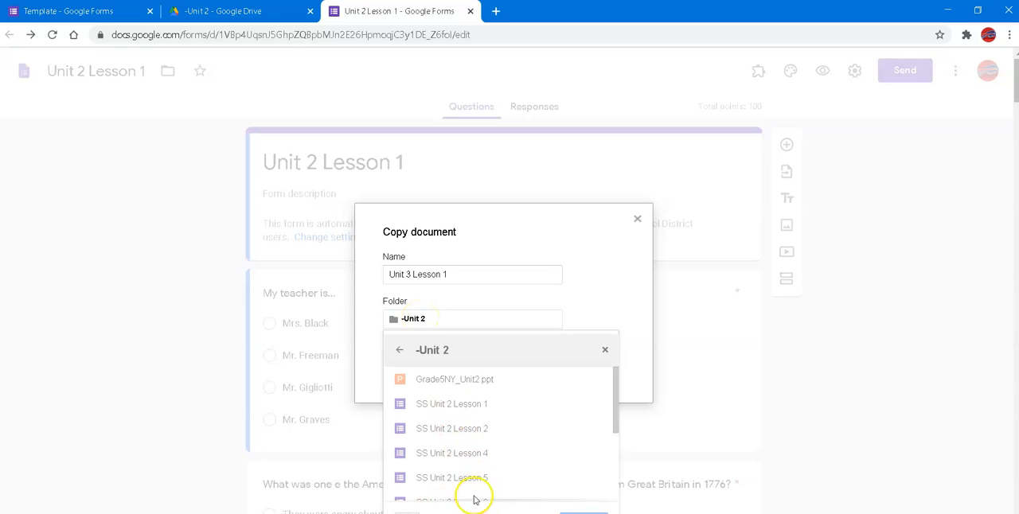
click(400, 351)
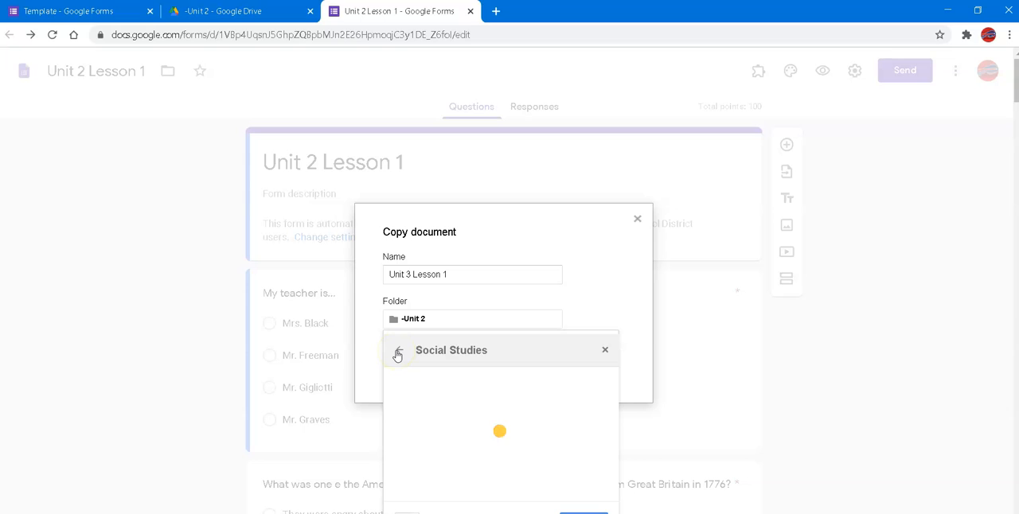
click(452, 434)
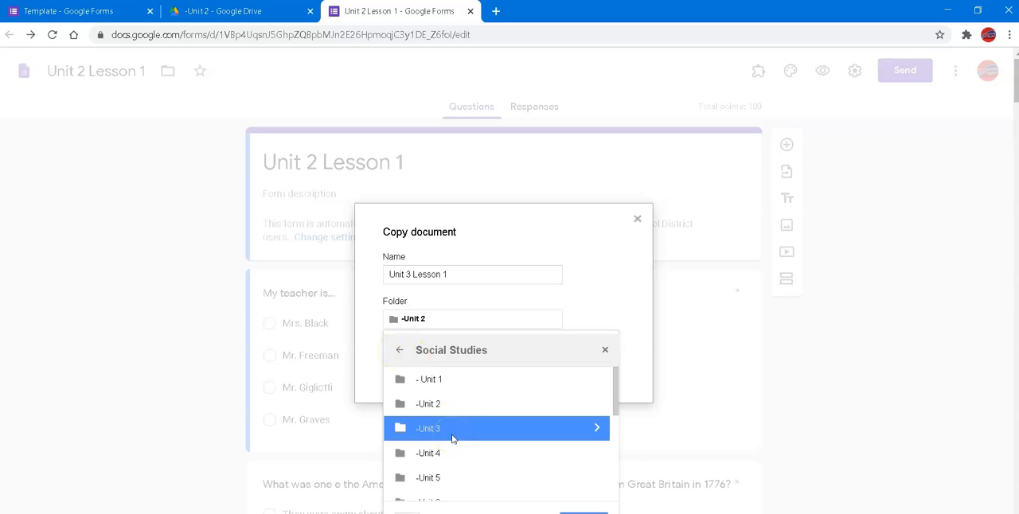
double_click(452, 437)
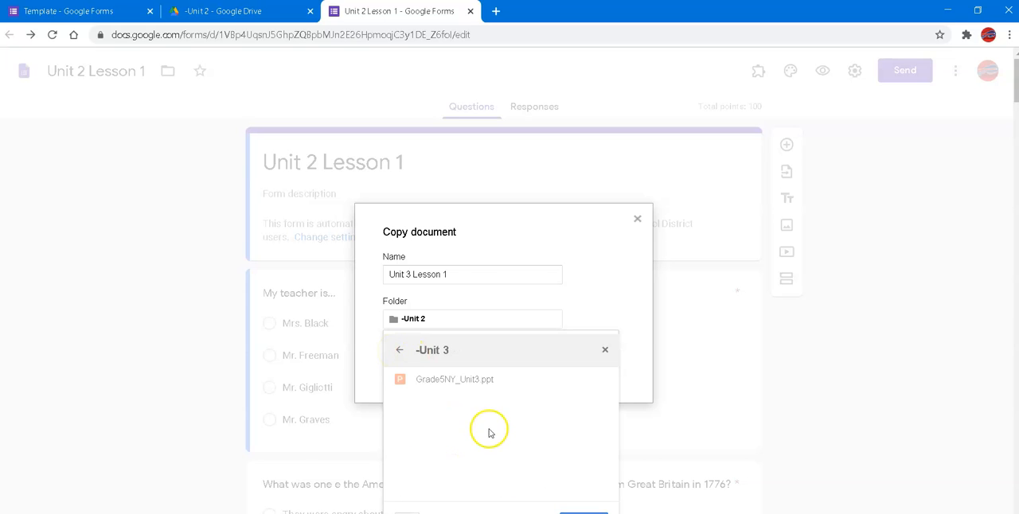
click(583, 513)
click(466, 373)
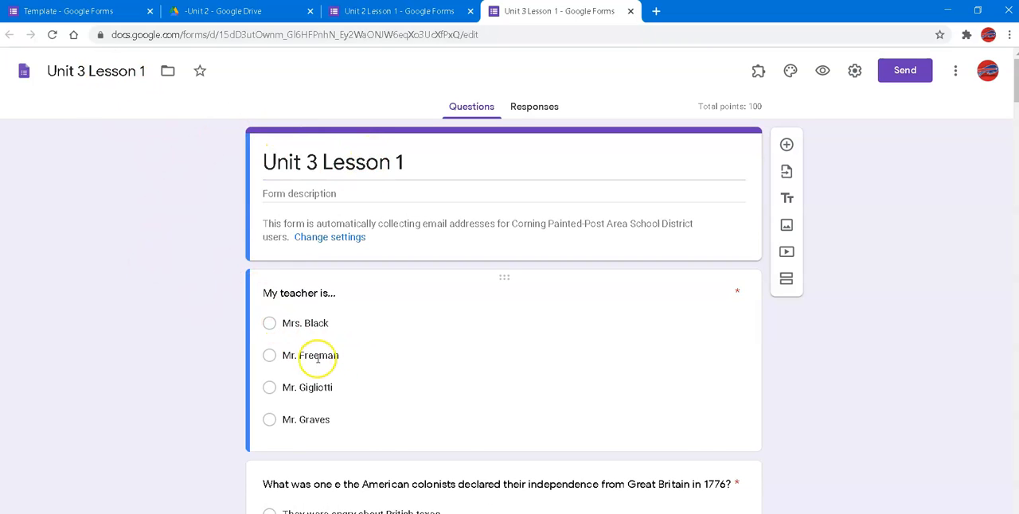
Allow respondents to edit after submitting Unit 3 Lesson 1, check its quiz options and save the settings
scroll(394, 366, down, 4)
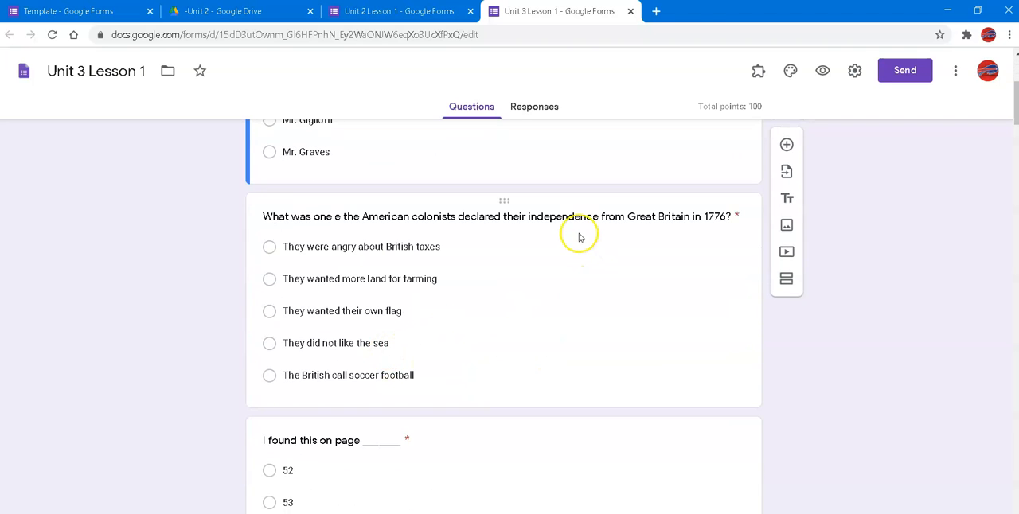
click(856, 71)
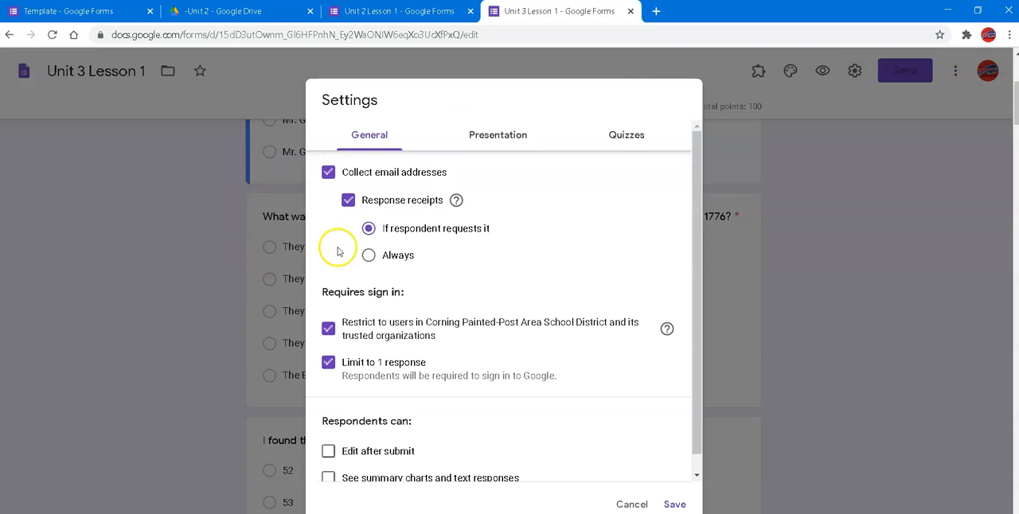
click(327, 453)
click(639, 134)
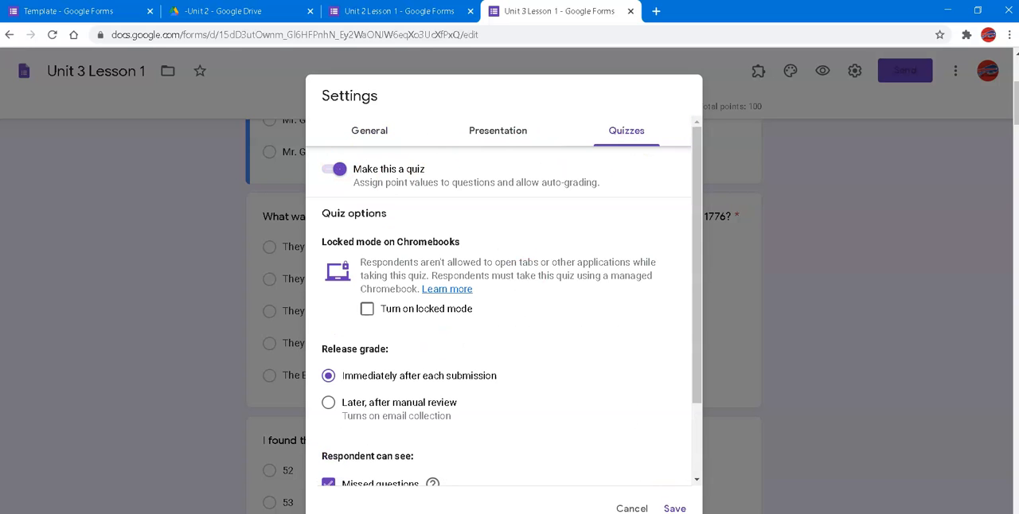
click(674, 508)
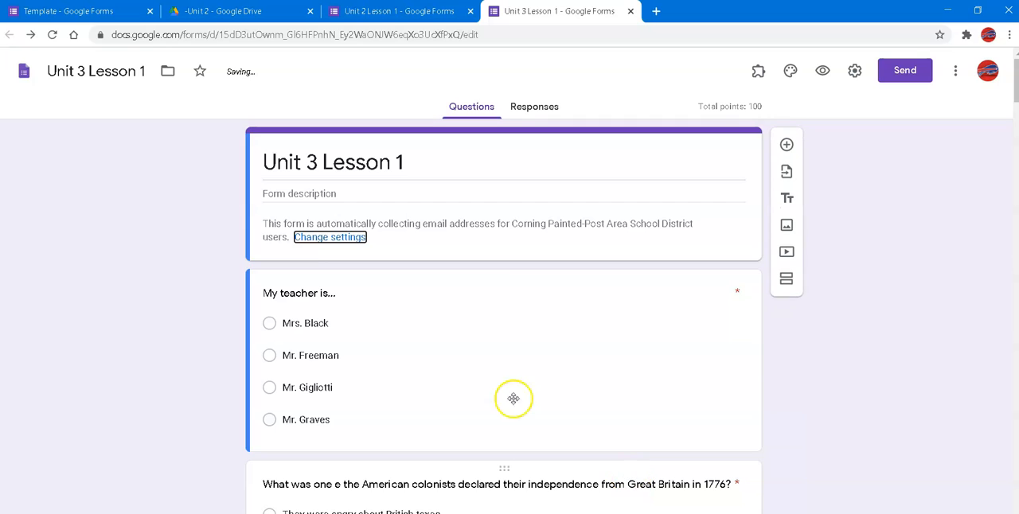
Open the question about the American colonists' independence in 1776 for editing and select its whole question text
scroll(432, 350, down, 3)
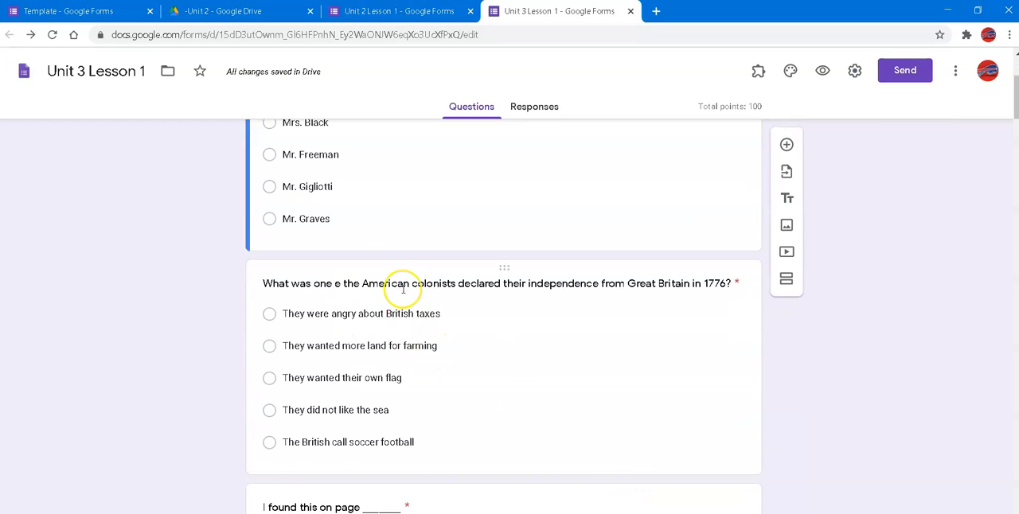
triple_click(403, 291)
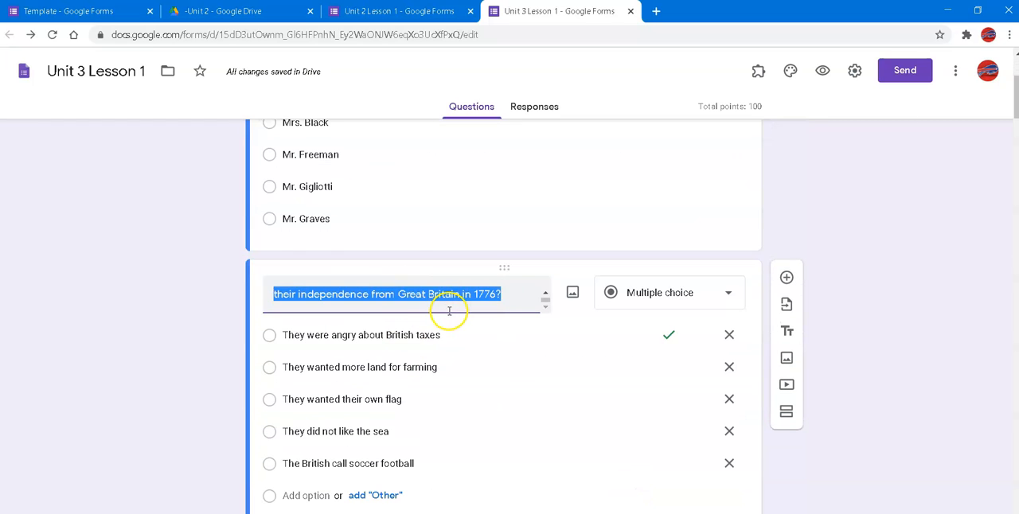
scroll(449, 310, up, 1)
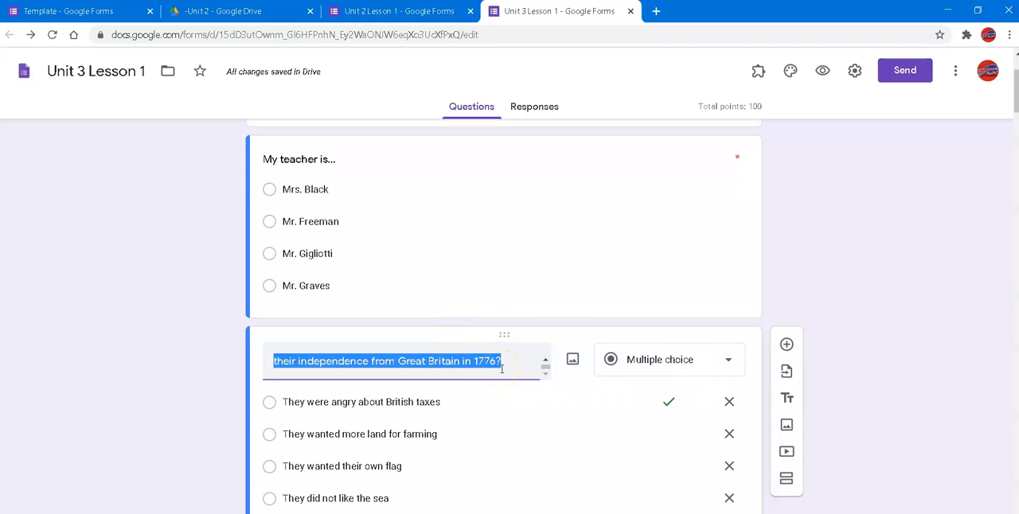
scroll(501, 369, up, 1)
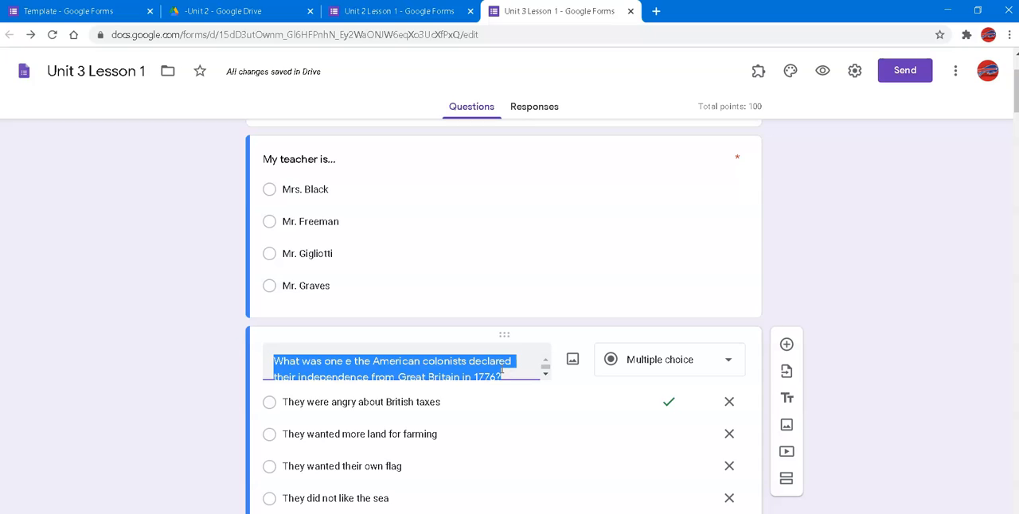